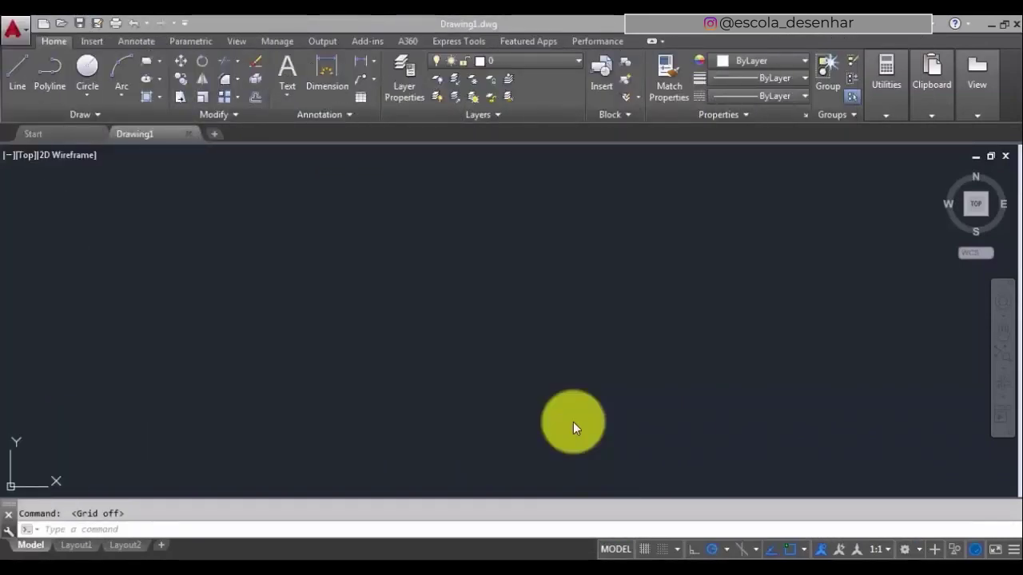
Open the layer manager and enlarge it so all layer property columns are shown
key("alt+Tab")
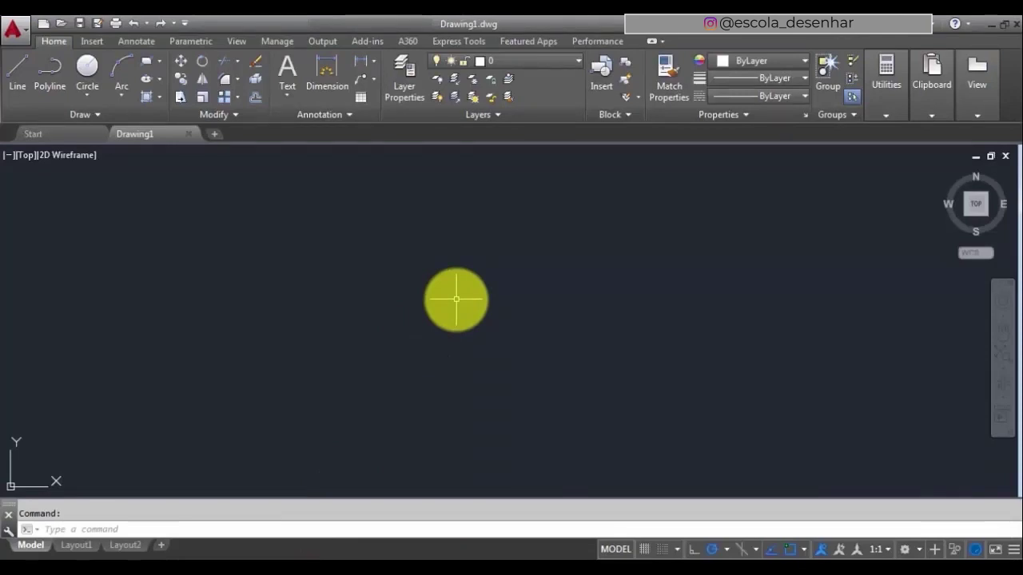
left_click(401, 72)
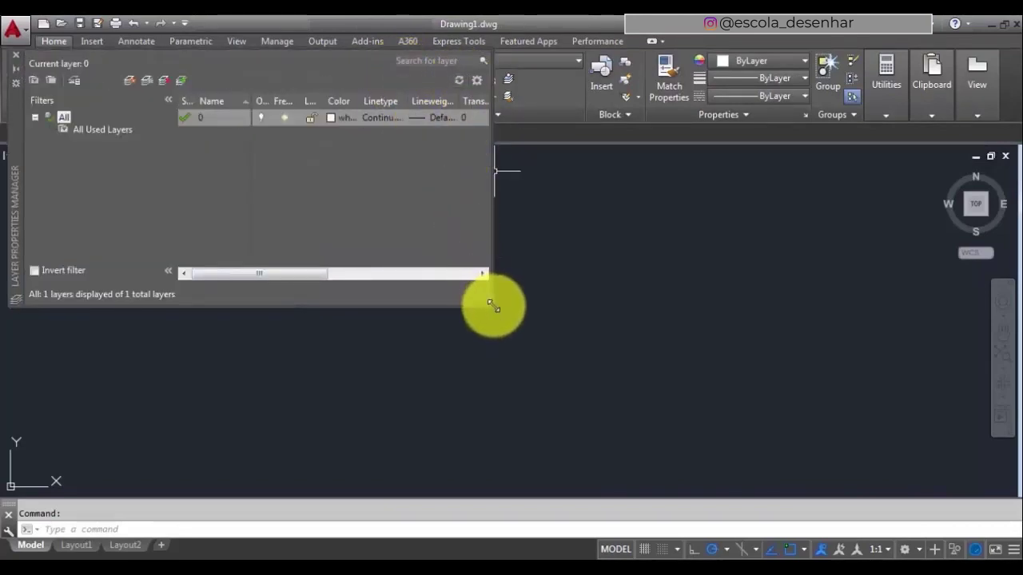
left_click_drag(490, 305, 835, 442)
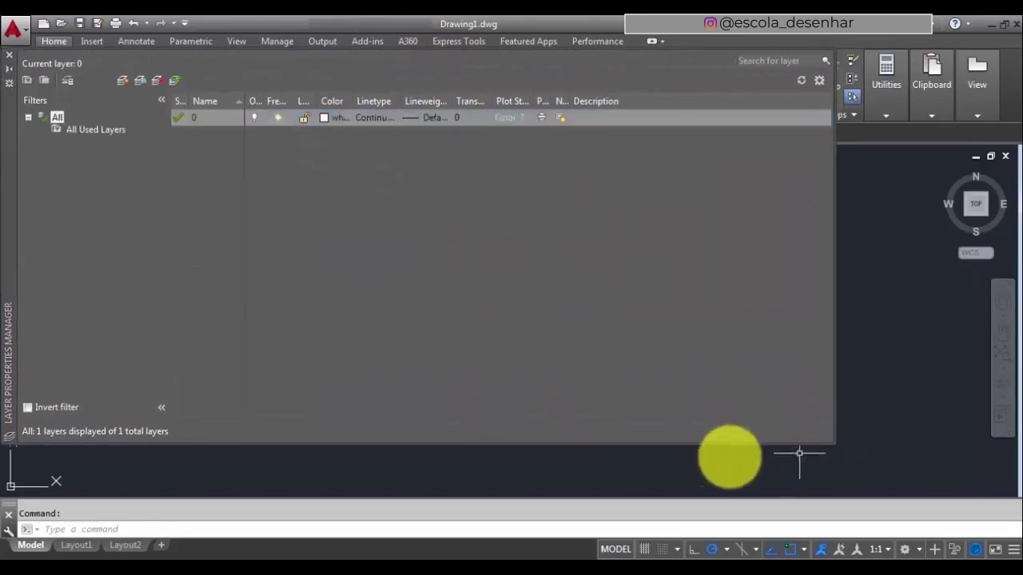
Create two new layers named "alvenaria cortada" and "alvenaria vista"
left_click(123, 83)
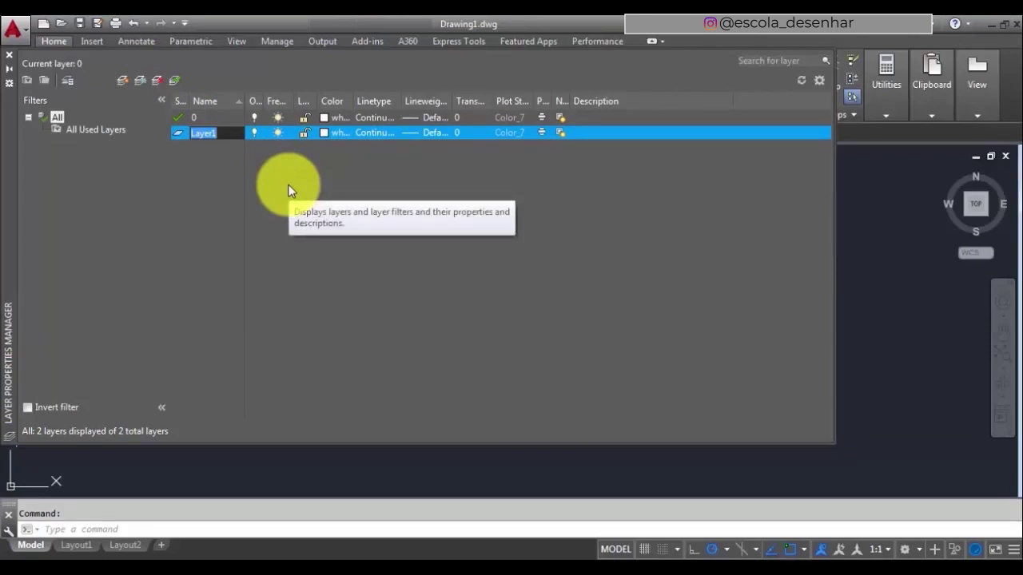
type("alvenari")
type("a cortada")
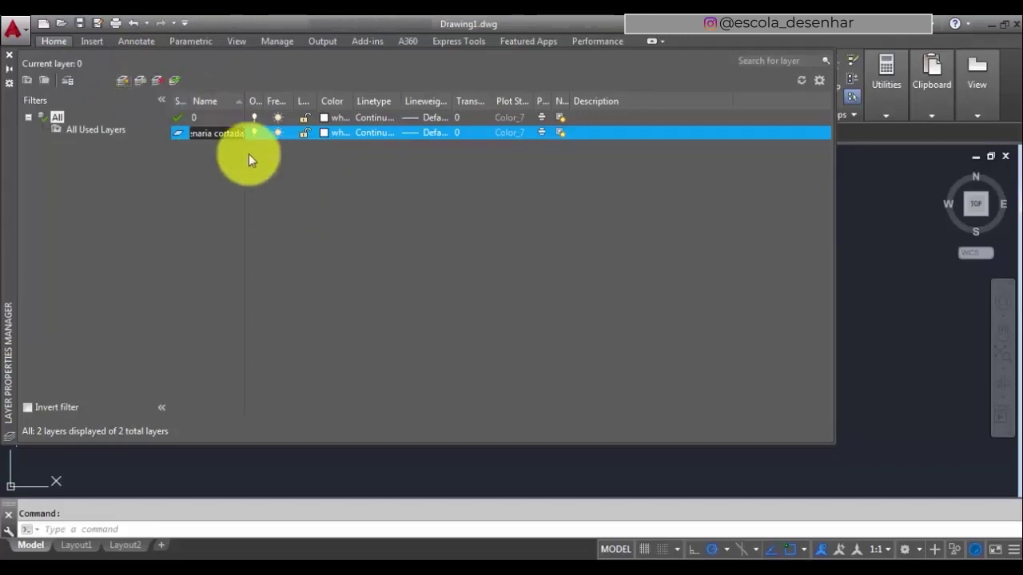
key("Return")
key("alt+n")
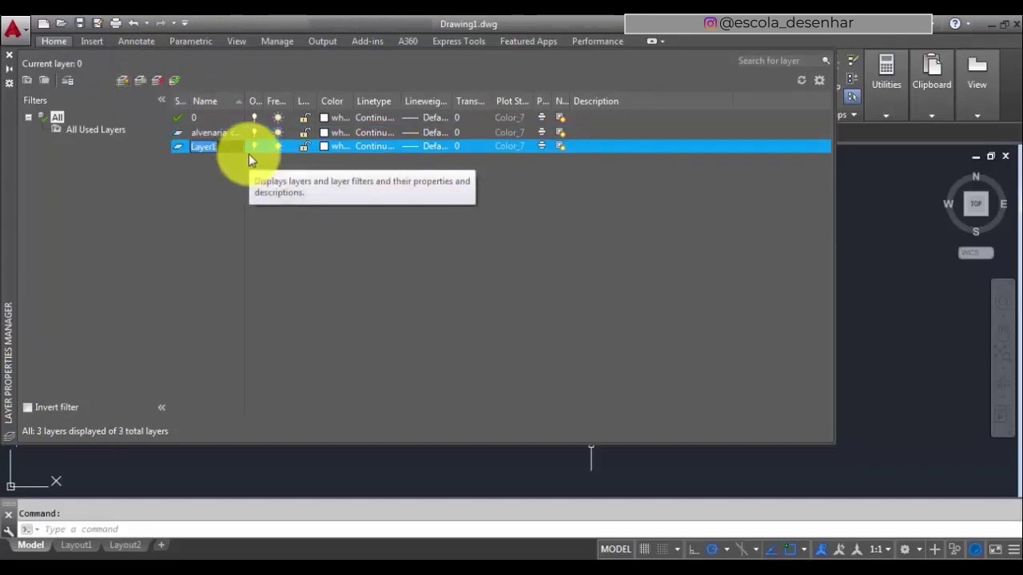
type("alvenaria vista")
key("Return")
Add two more layers named "cotas" and "formato" to the drawing
key("alt+n")
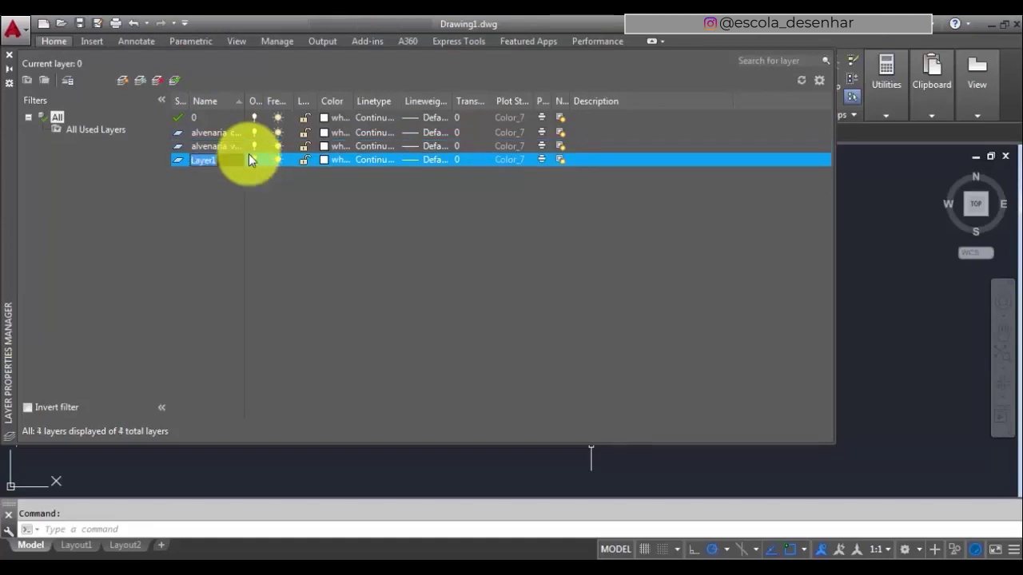
type("cotas")
key("Return")
key("alt+n")
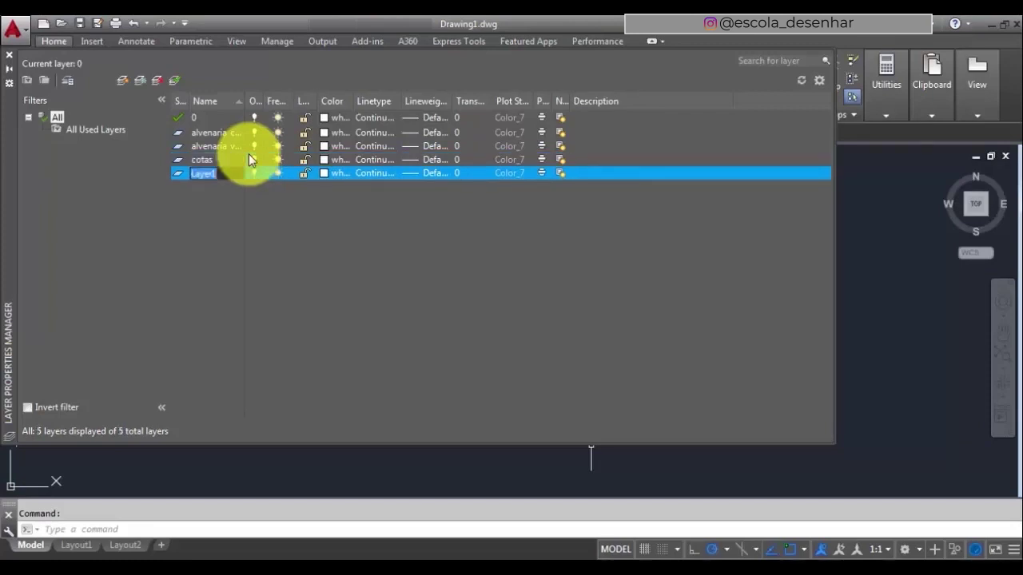
type("formato")
key("Return")
Create two layers for hatching, named "hachura" and "hachura253"
key("alt+n")
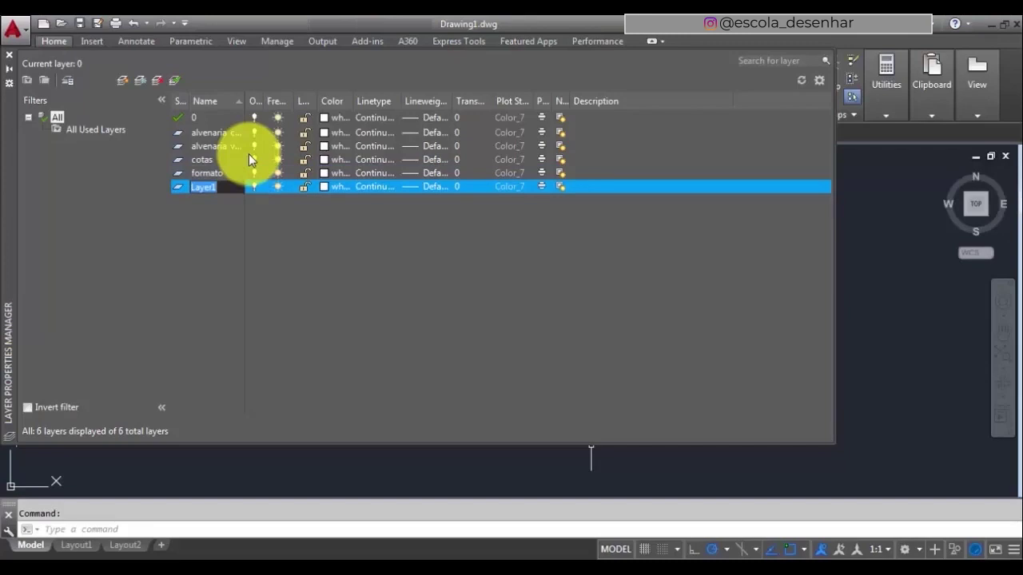
type("hachura")
key("Return")
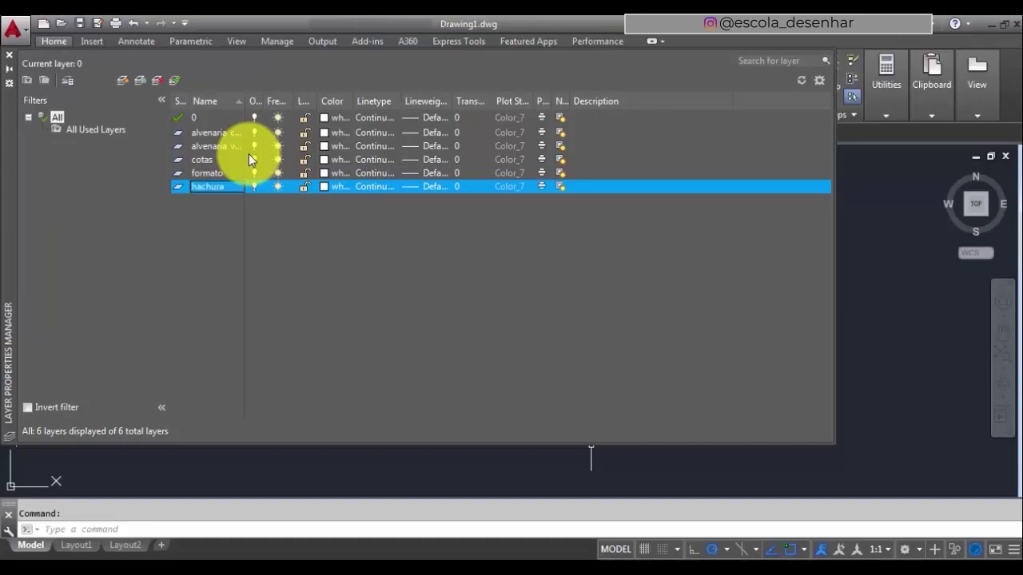
key("alt+n")
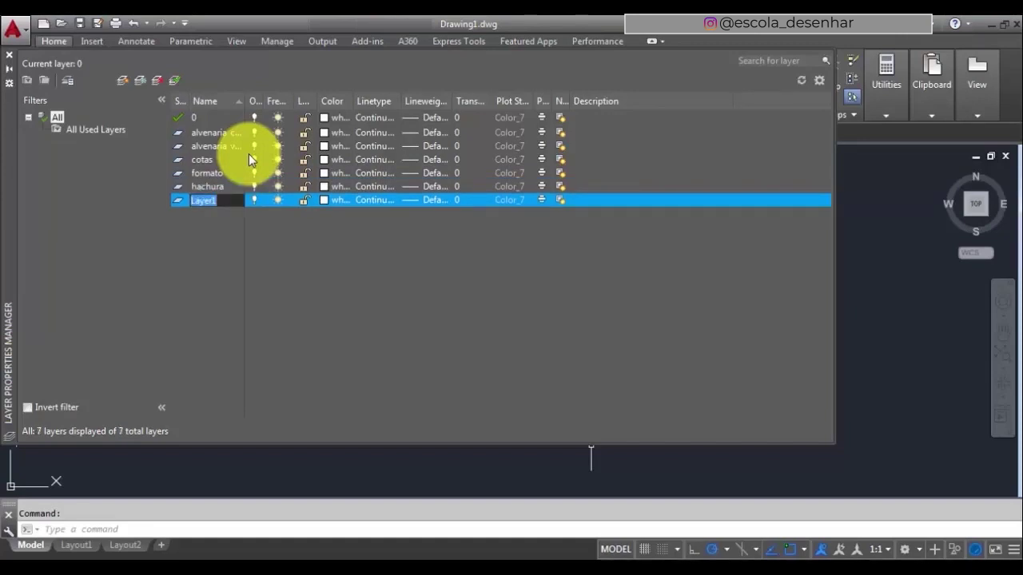
type("hachura253")
key("Return")
Add a layer named "linha de corte" and another named "mobiliario"
key("alt+n")
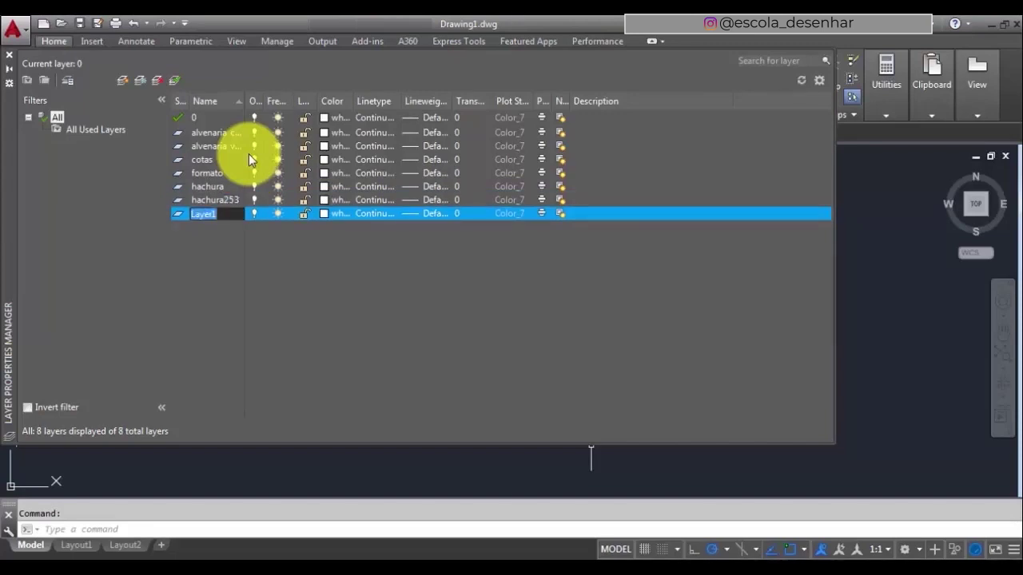
type("linha de corte")
key("Return")
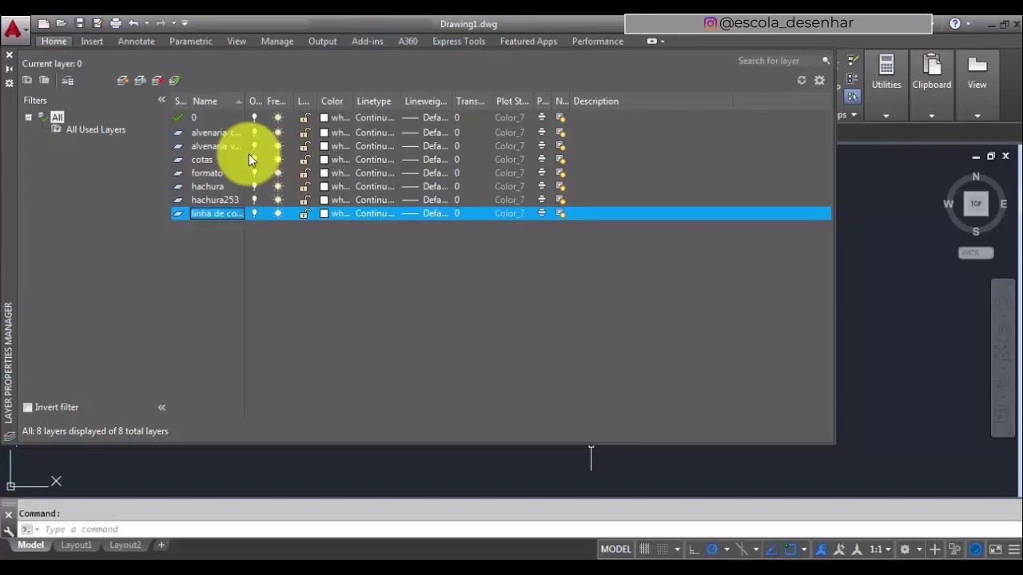
key("alt+n")
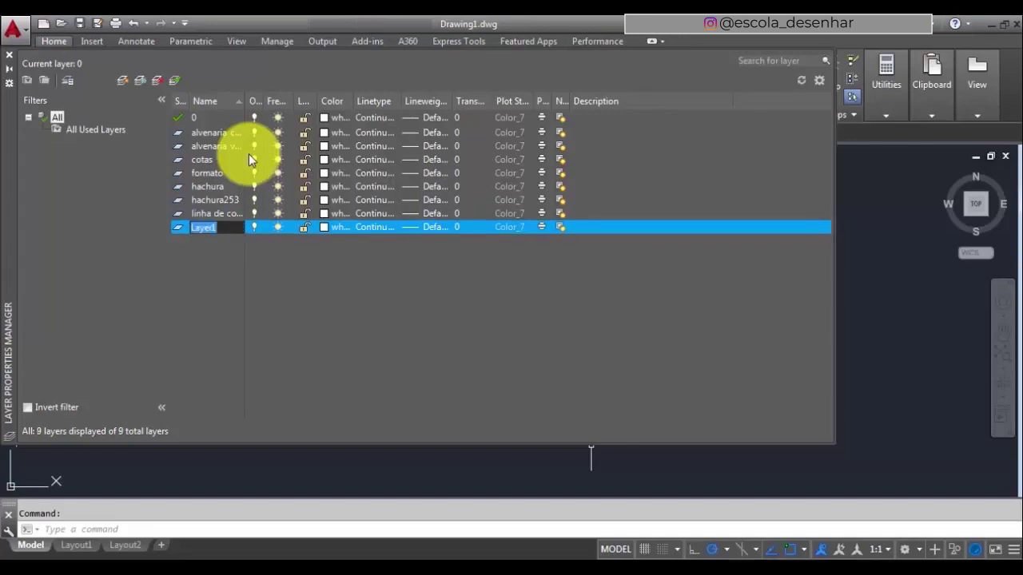
type("mobiliario")
key("Return")
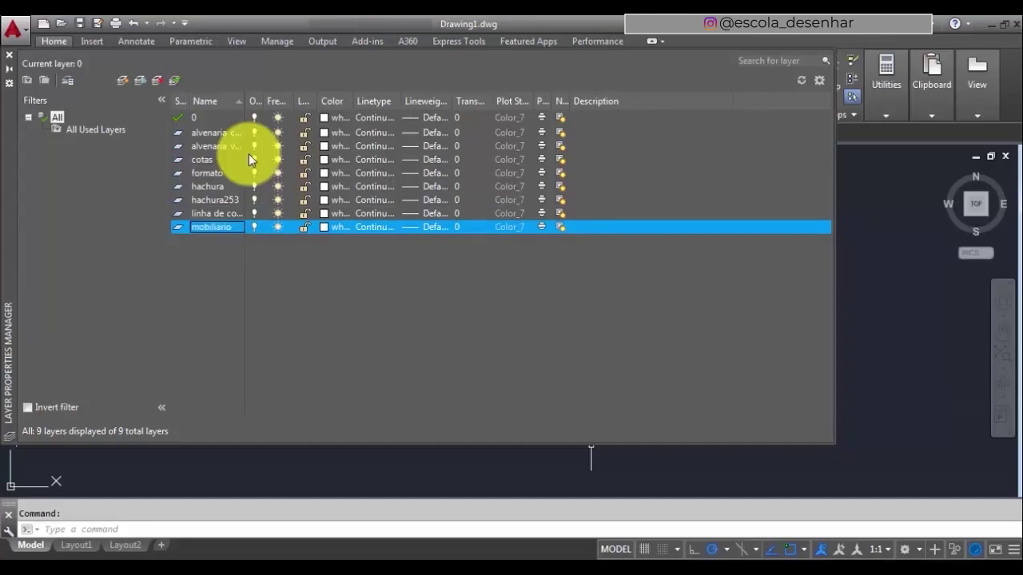
Create the floor and door layers, named "piso" and "porta"
key("alt+n")
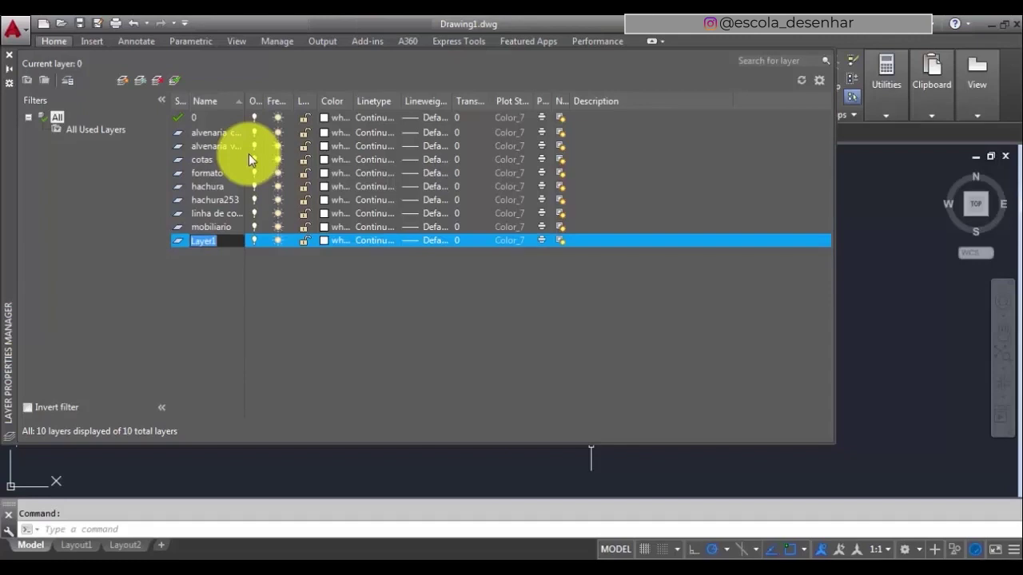
type("piso")
key("Return")
key("alt+n")
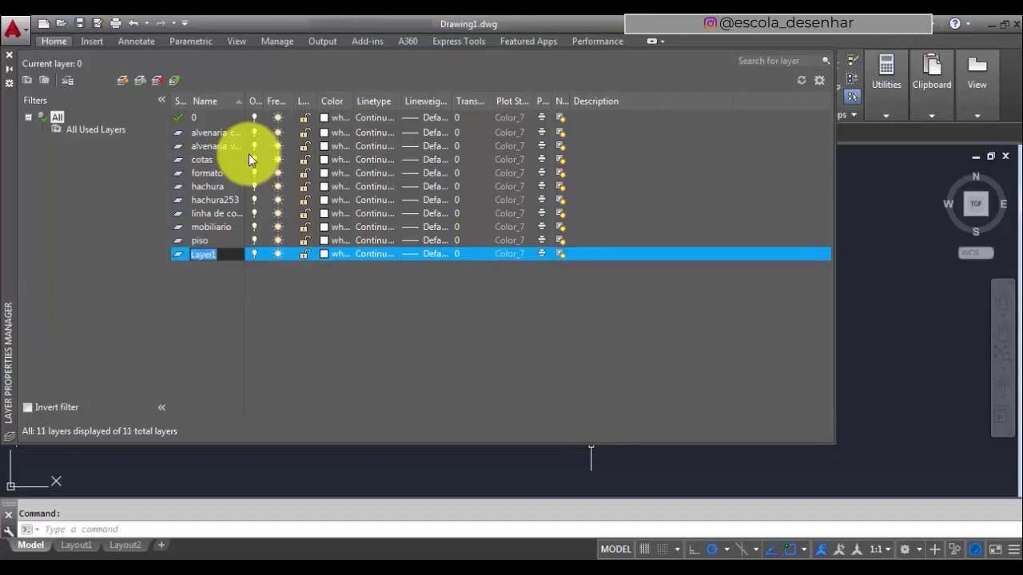
type("porta")
key("Return")
Add a layer named "projeção" and another named "texto pequeno"
key("alt+n")
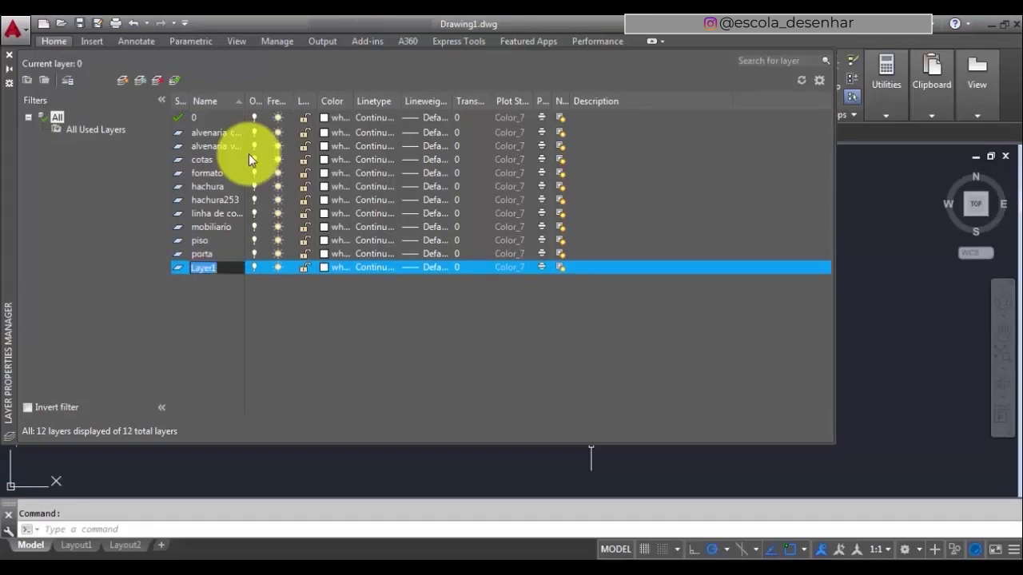
type("projeção")
key("Return")
key("alt+n")
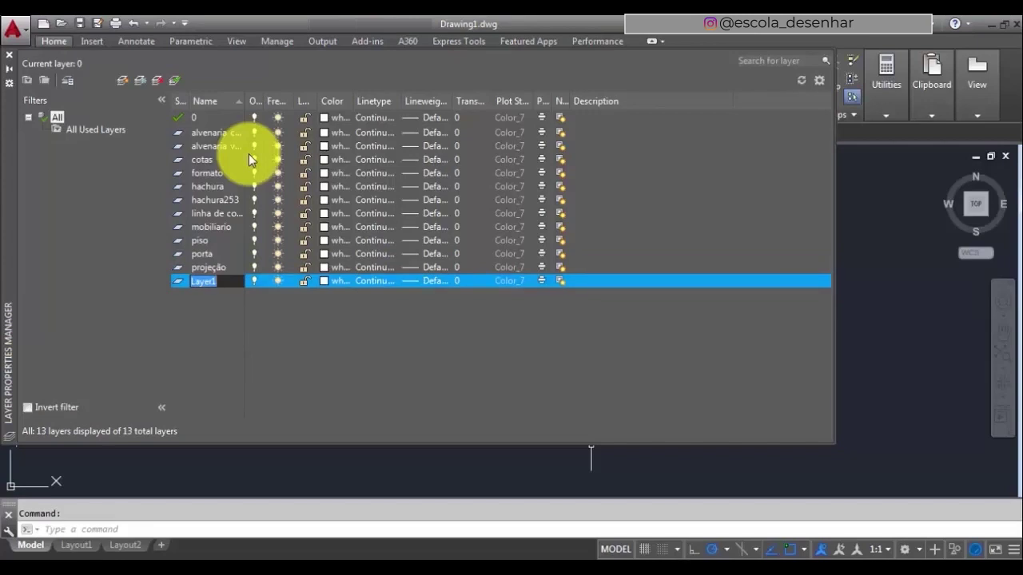
type("texto pequeno")
key("Return")
Create two further text layers named "texto medio" and "texto grande"
key("alt+n")
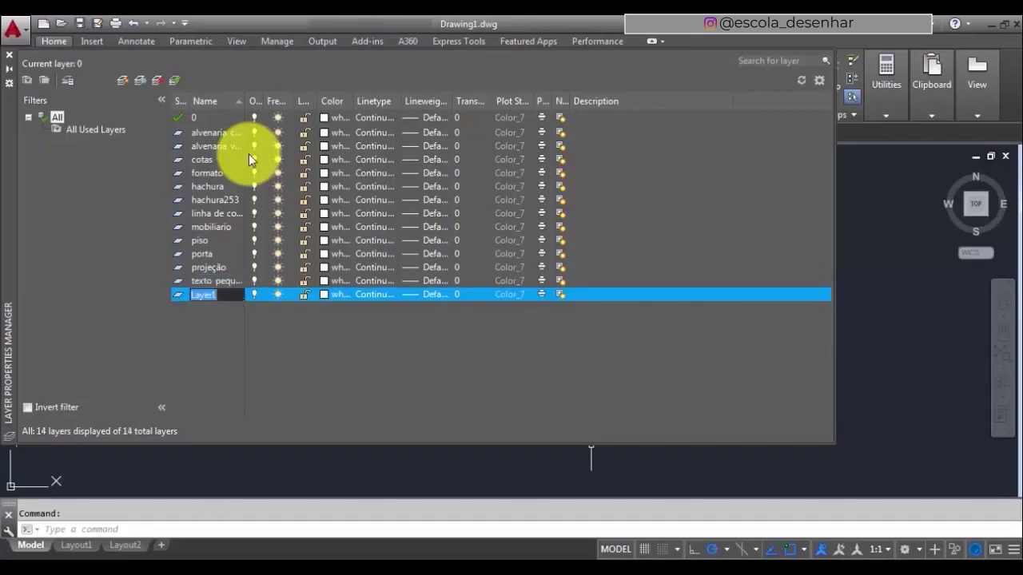
type("texto medio")
key("Return")
key("alt+n")
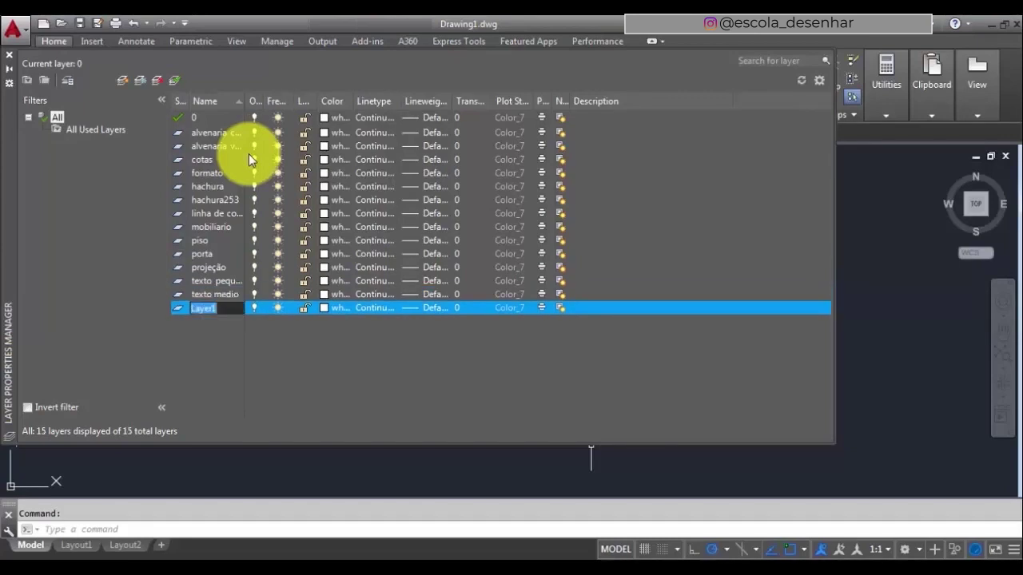
type("texto grande")
key("Return")
Add the last two layers, named "vidro" and "viewport"
key("alt+n")
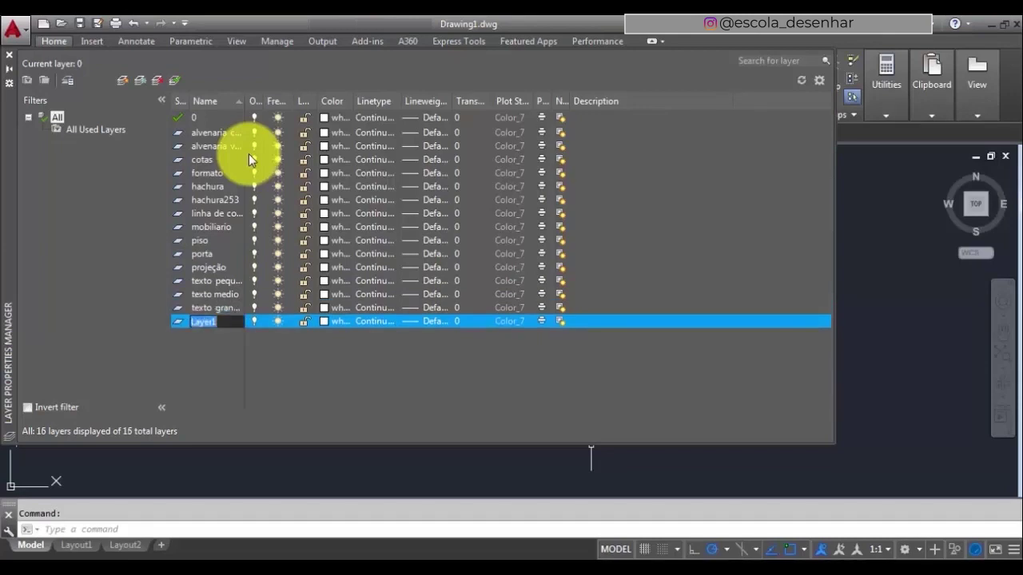
type("vidro")
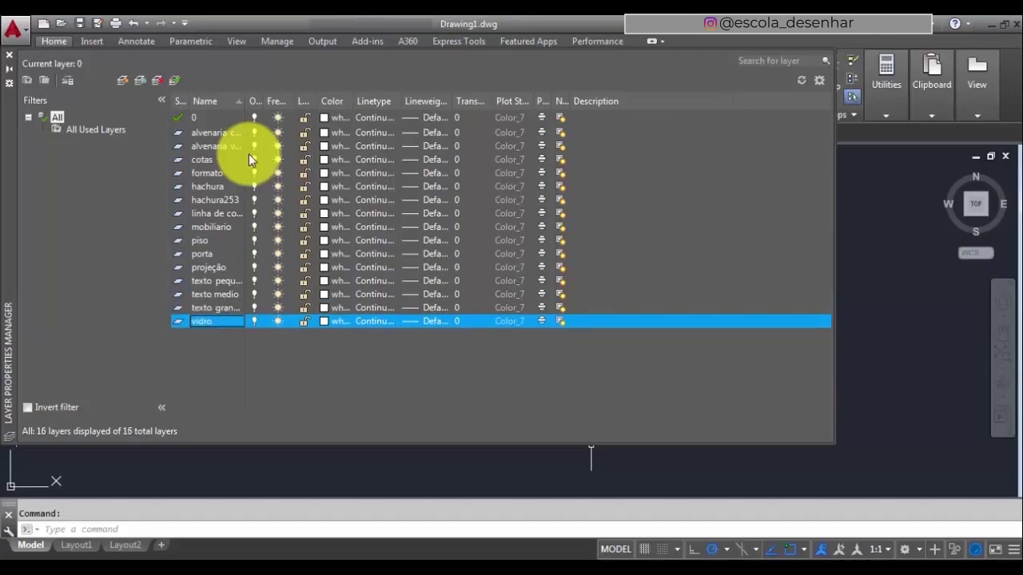
key("Return")
key("alt+n")
type("vi")
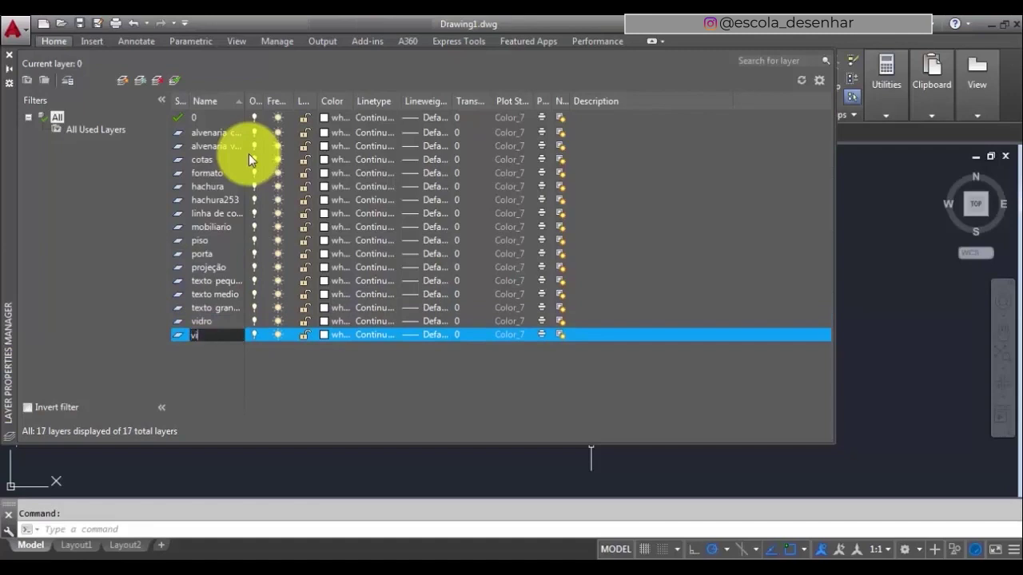
type("ewport")
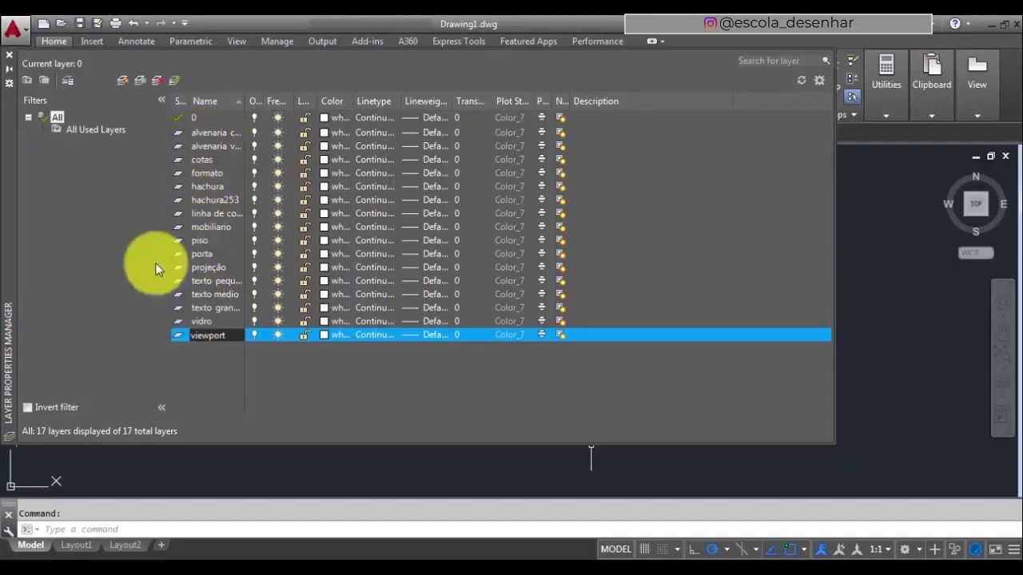
key("Return")
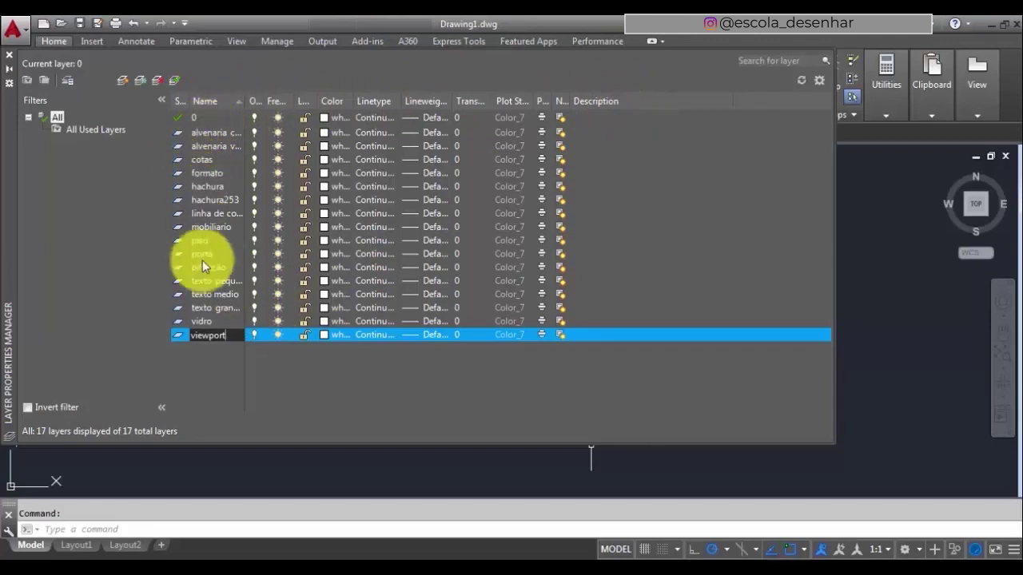
Widen the On, Freeze and Lock columns of the layer list and select the "piso" layer
left_click_drag(263, 103, 274, 102)
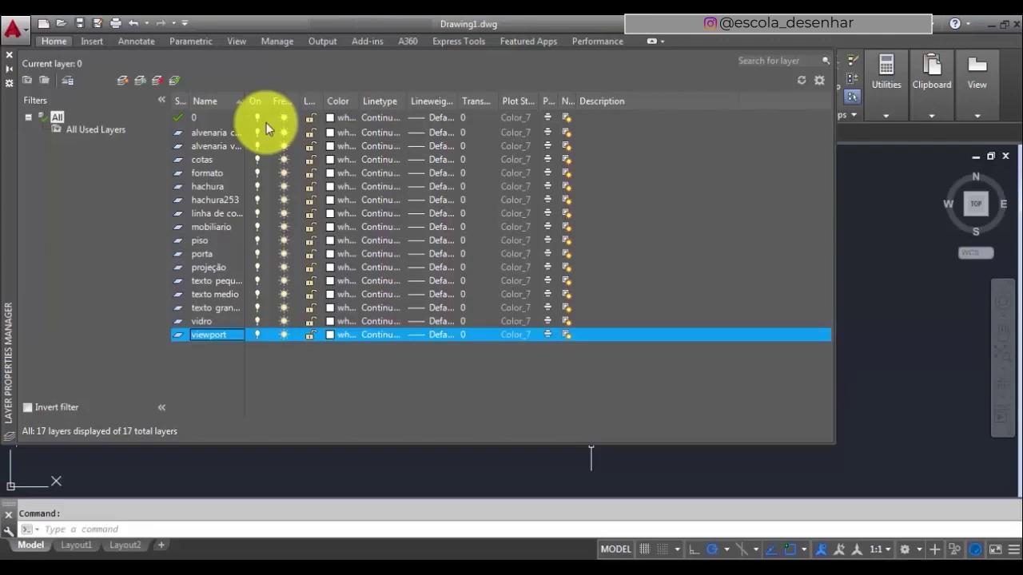
left_click(257, 239)
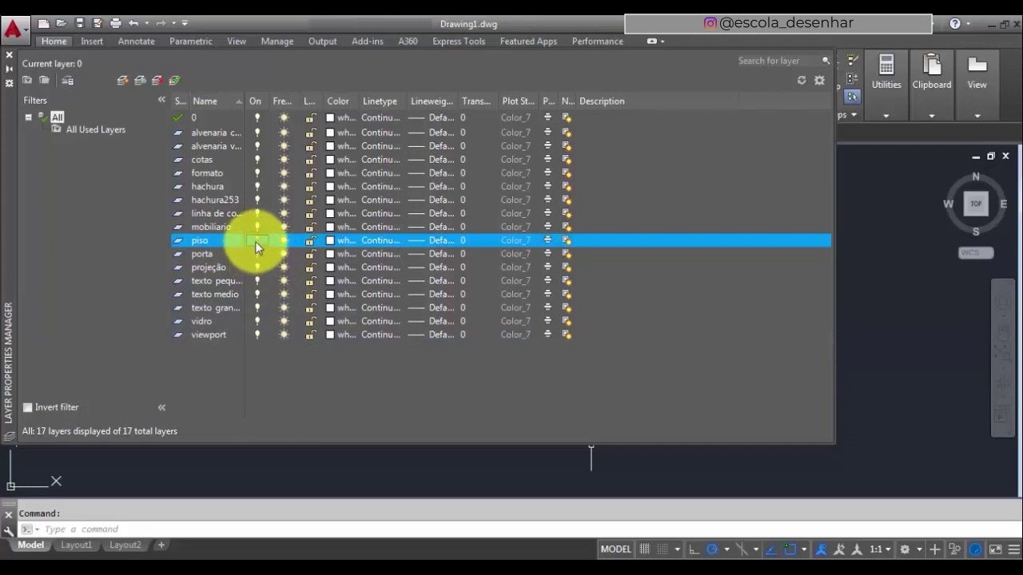
left_click(256, 240)
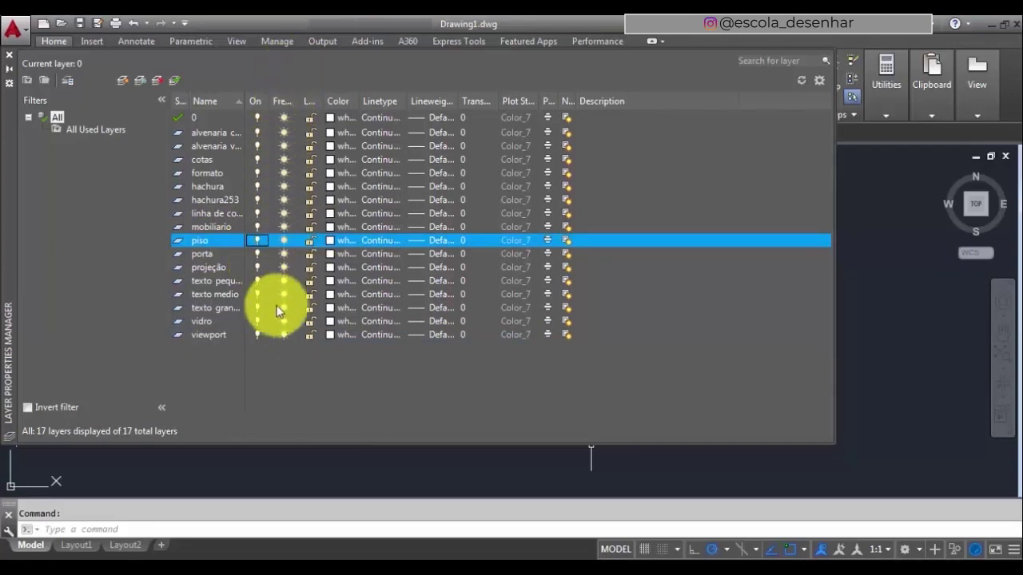
left_click_drag(302, 102, 312, 102)
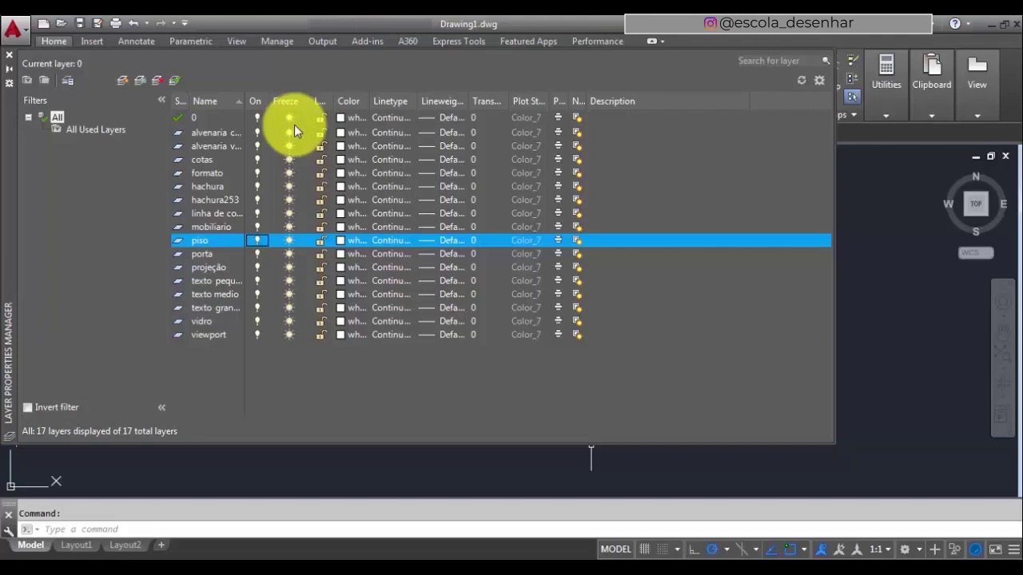
left_click_drag(332, 100, 347, 98)
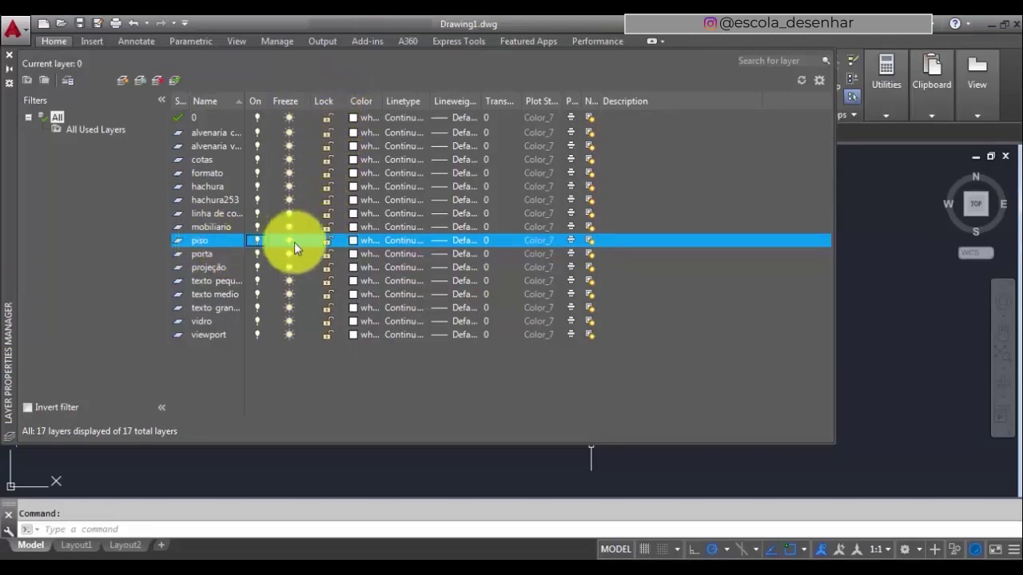
left_click(326, 240)
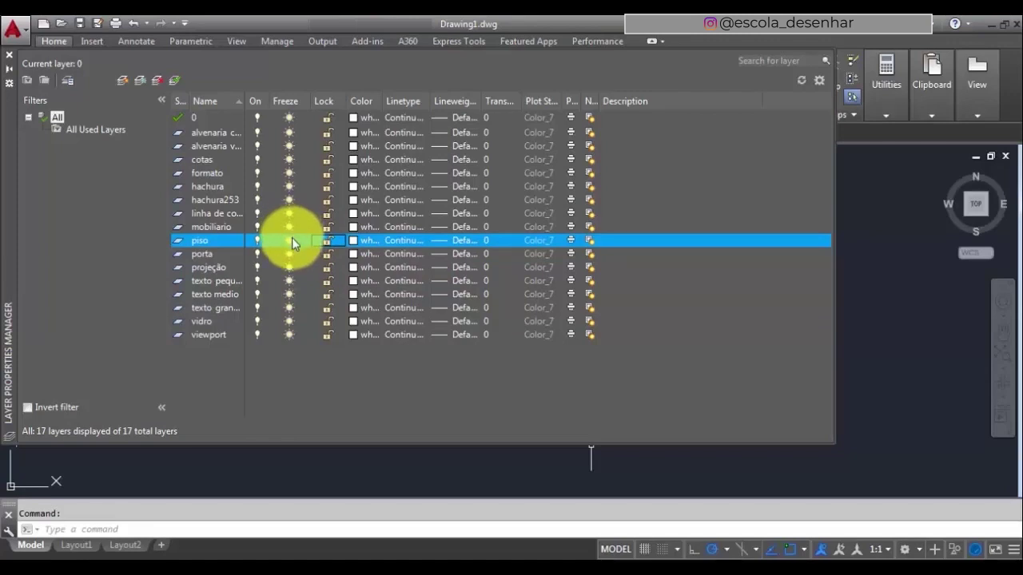
left_click(290, 241)
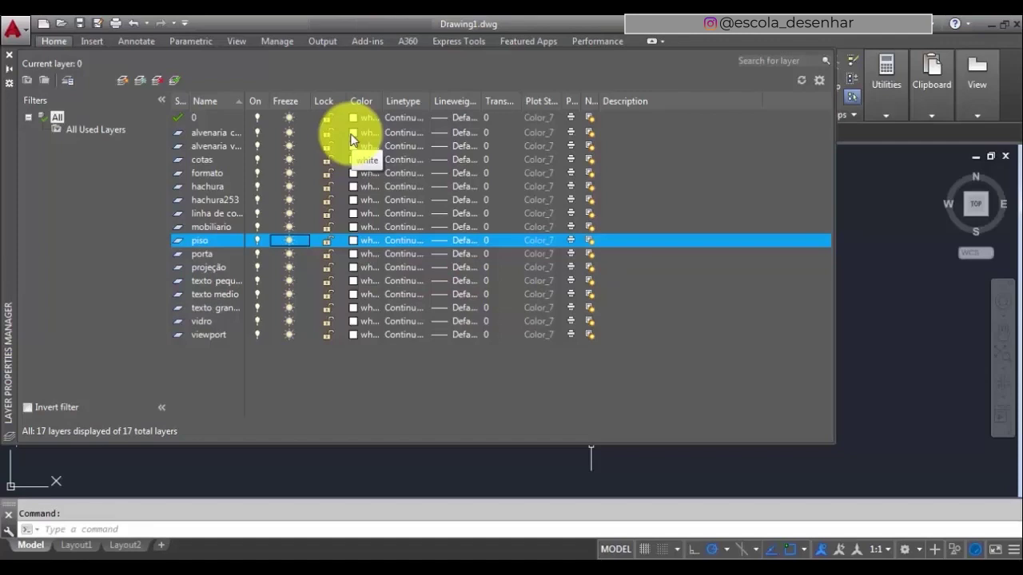
Set the color of the first "alvenaria" layer to magenta and of the second "alvenaria" layer to yellow
left_click(351, 134)
left_click(351, 134)
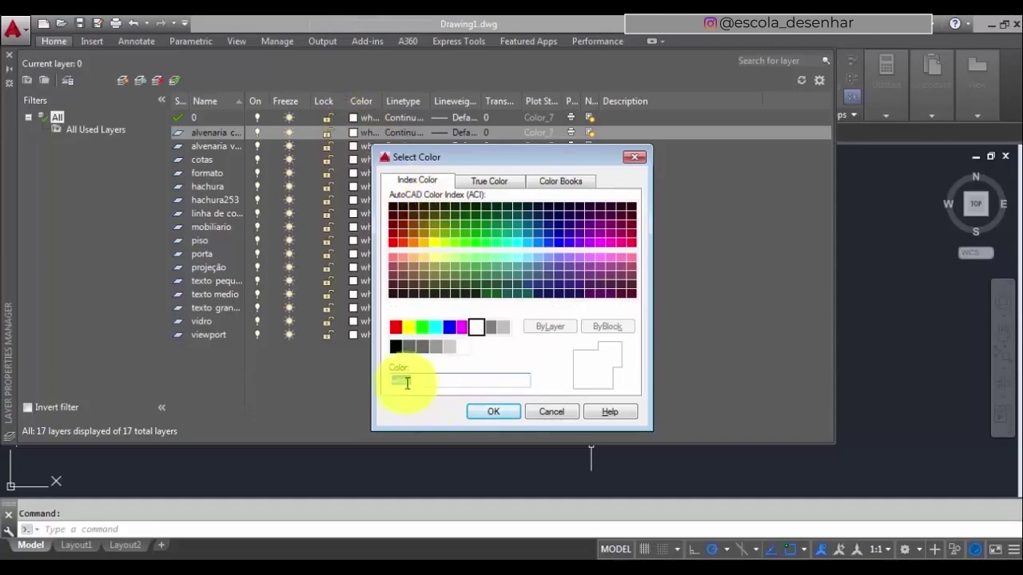
left_click(463, 328)
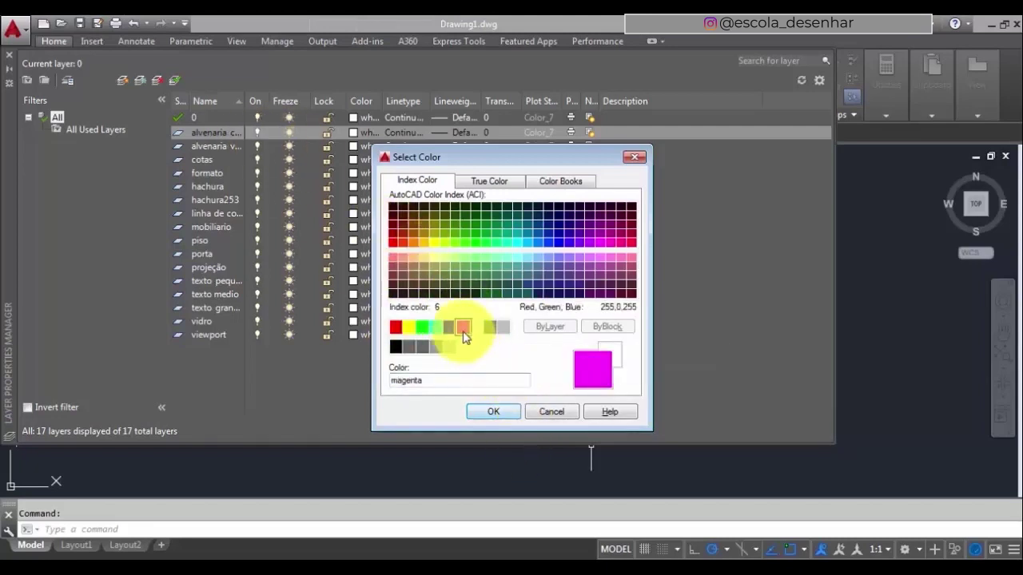
left_click(497, 414)
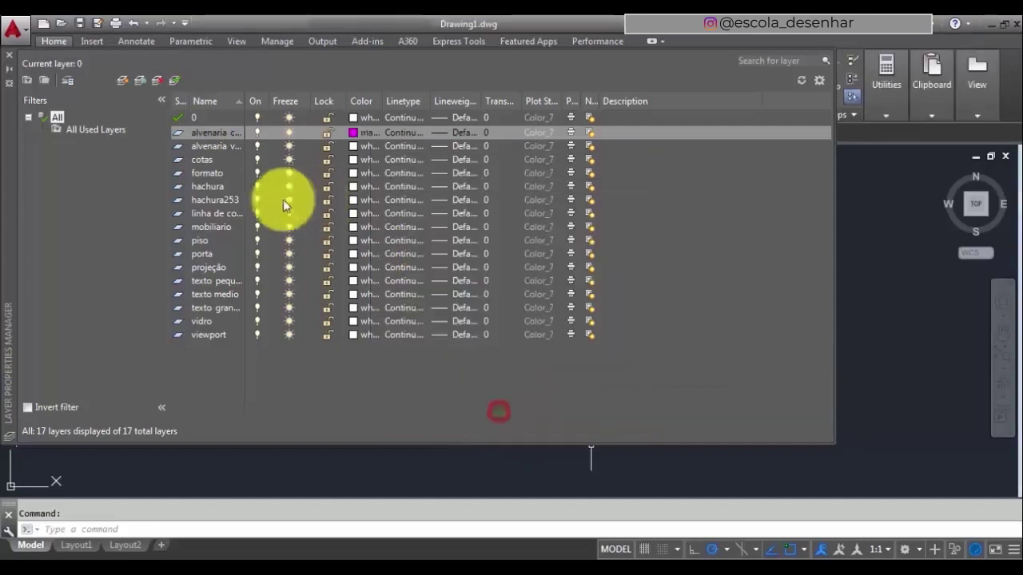
left_click(352, 148)
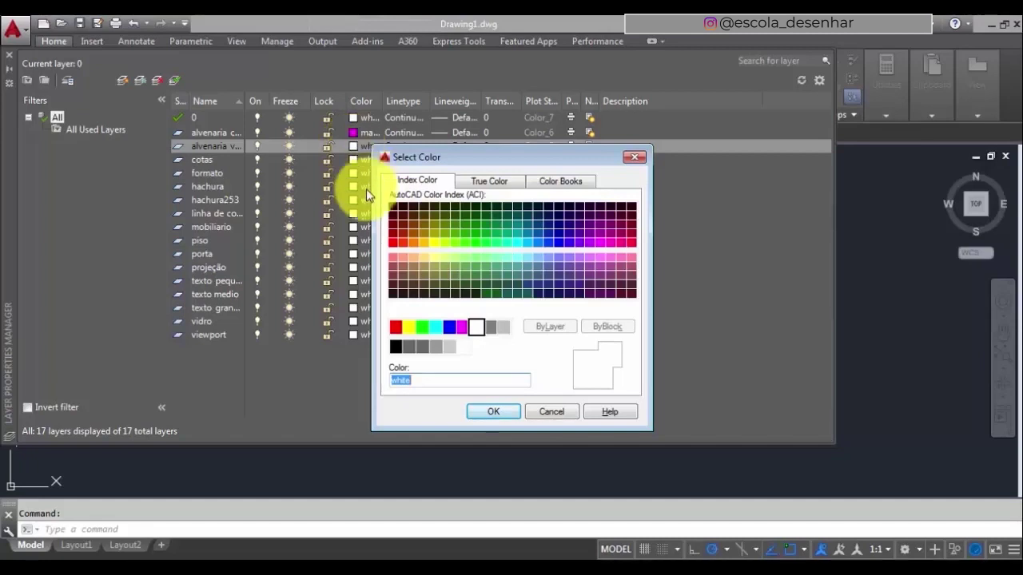
left_click(407, 328)
left_click(479, 411)
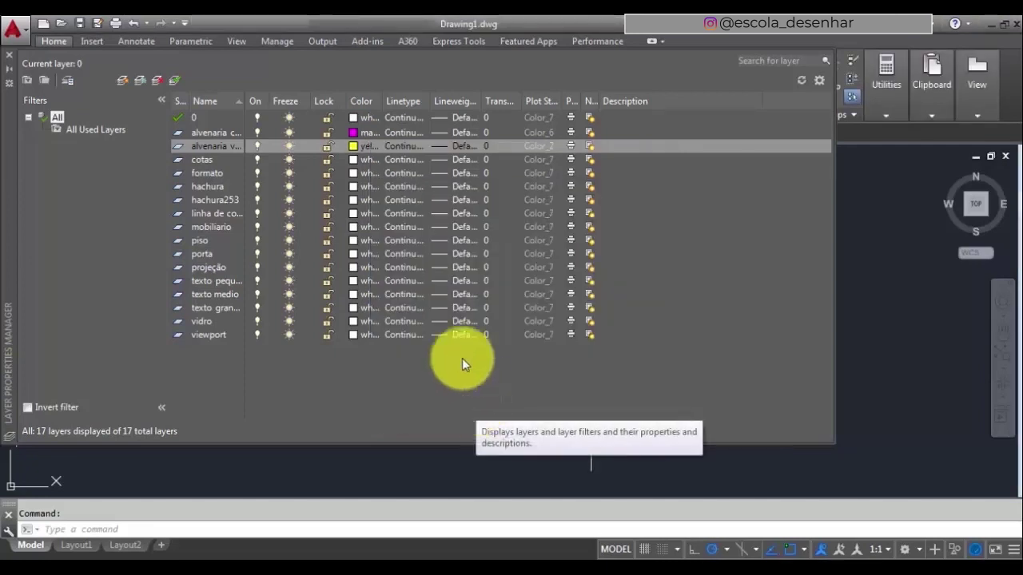
Assign red to the "cotas" layer and magenta to the "formato" layer
left_click(355, 160)
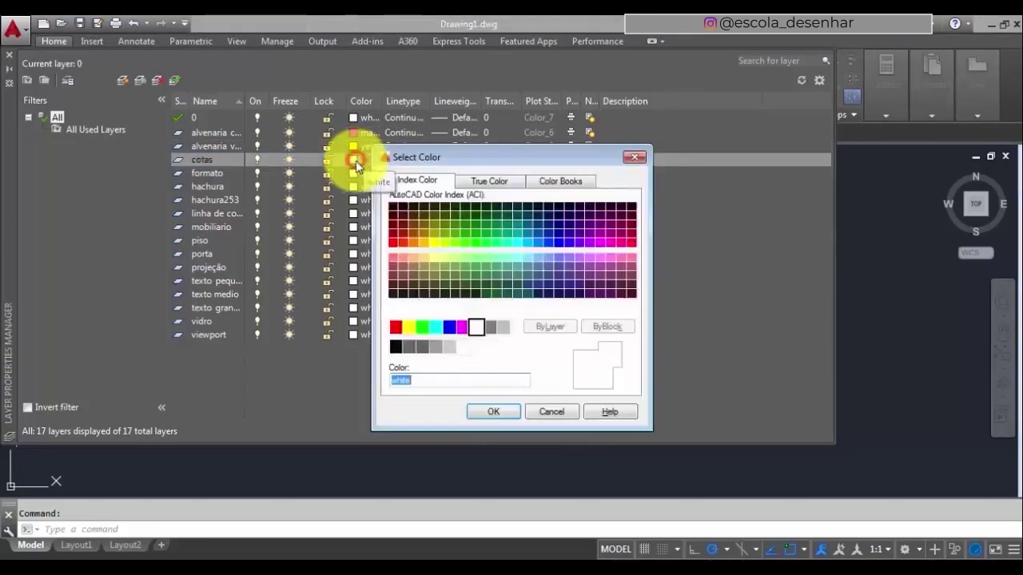
left_click(396, 327)
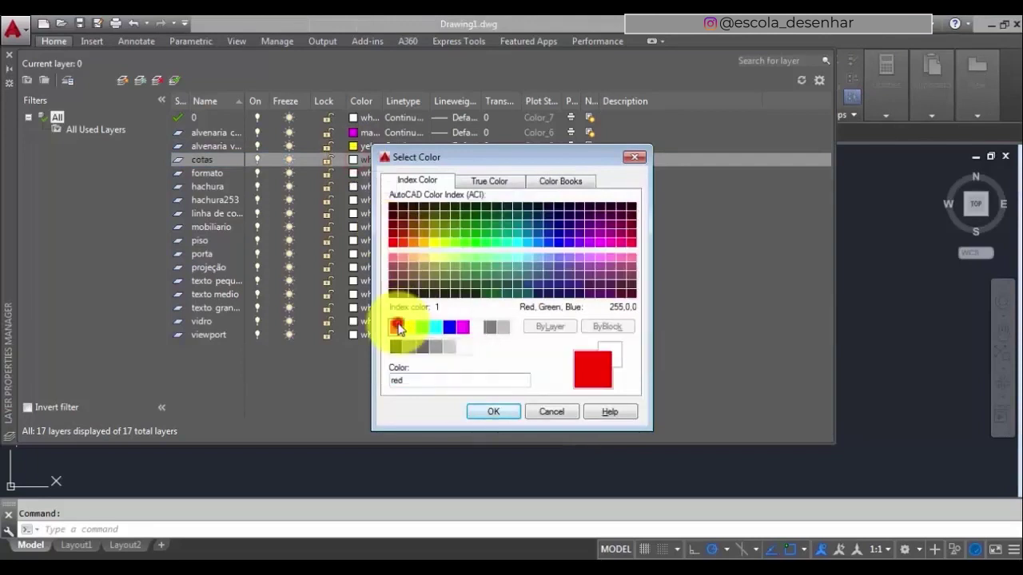
left_click(490, 414)
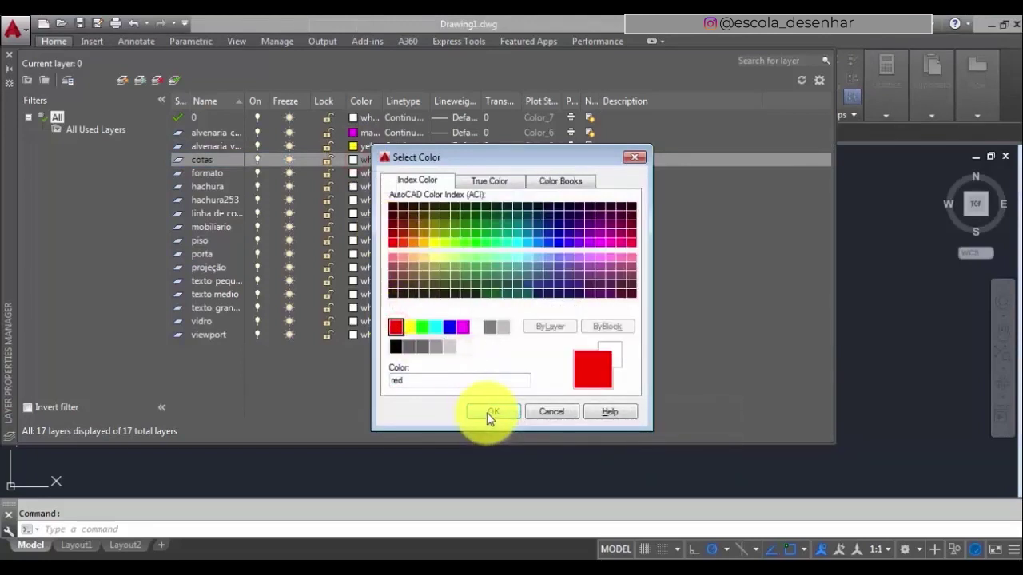
left_click(488, 414)
left_click(355, 175)
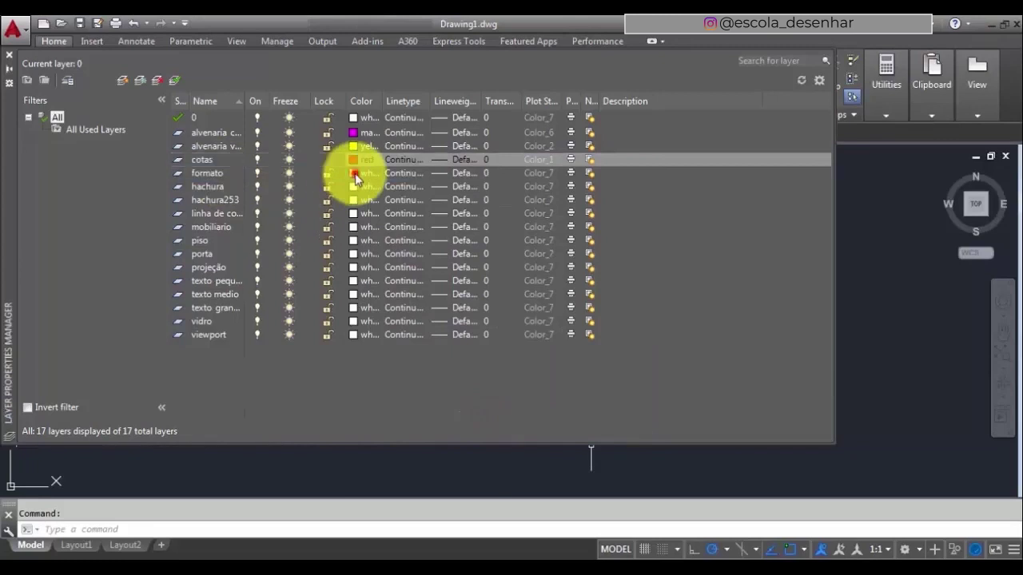
left_click(463, 327)
left_click(493, 414)
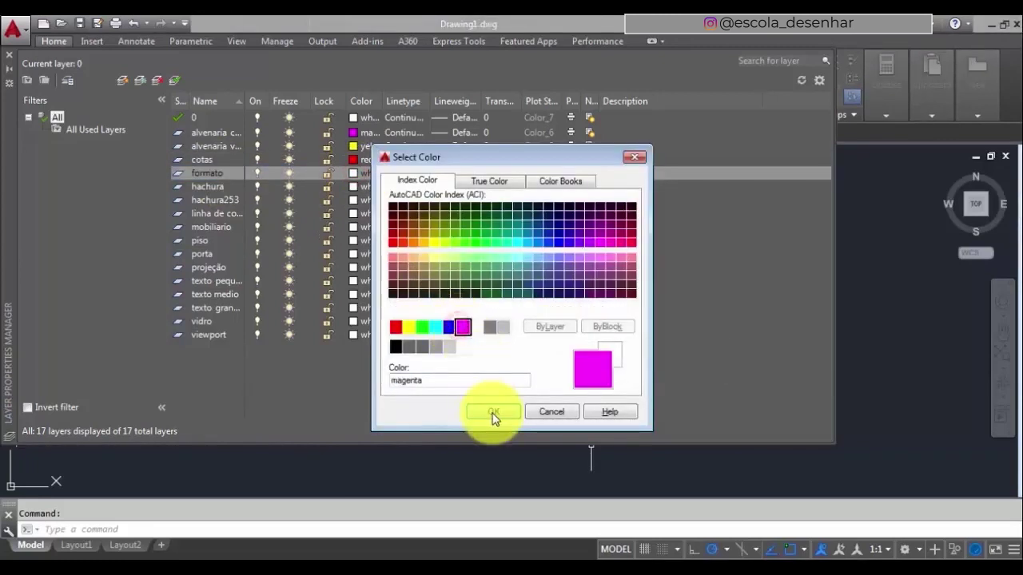
left_click(493, 414)
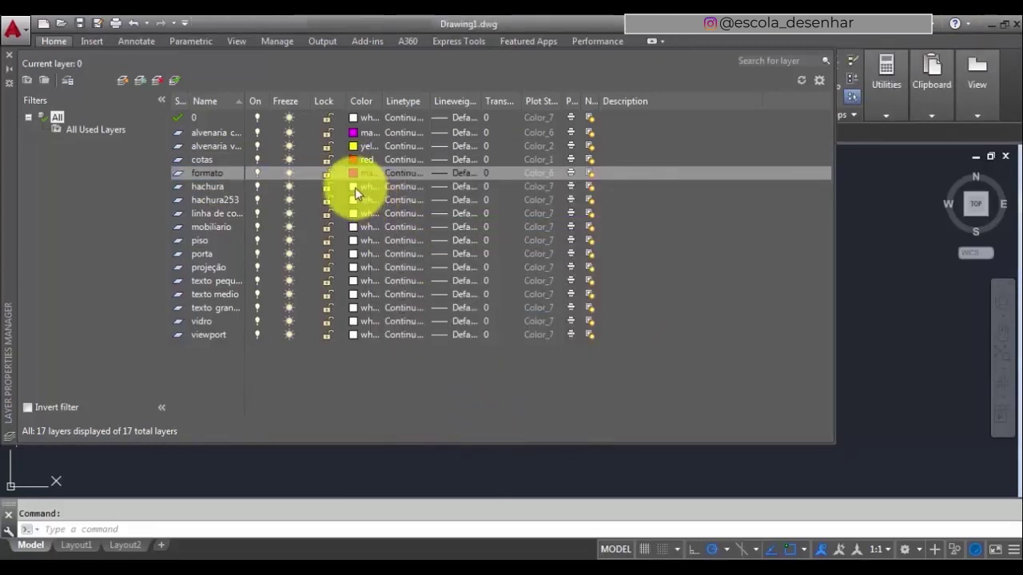
Set the "hachura" layer's color to red and the "hachura253" layer's to index color 253
left_click(355, 187)
left_click(395, 327)
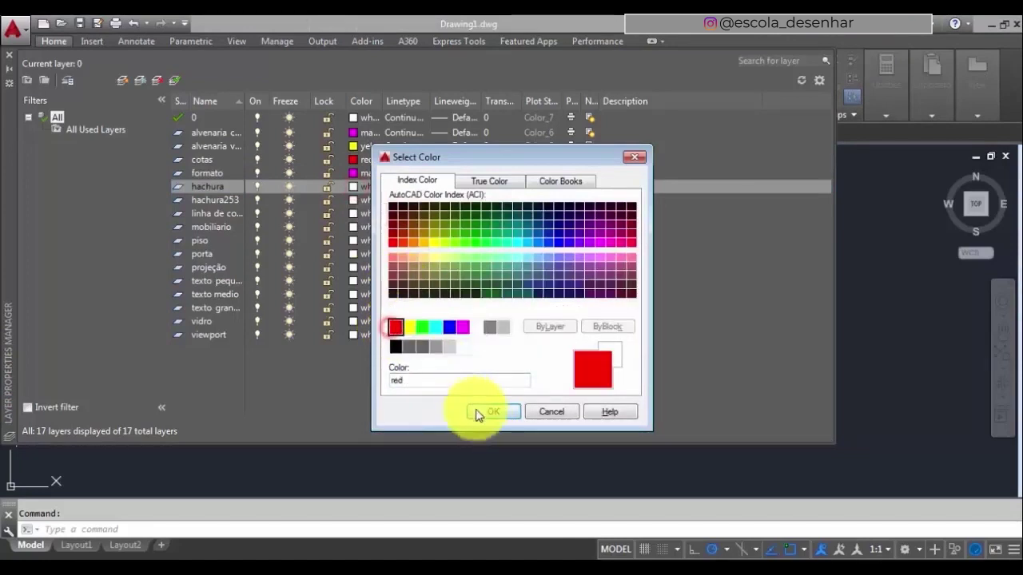
left_click(485, 412)
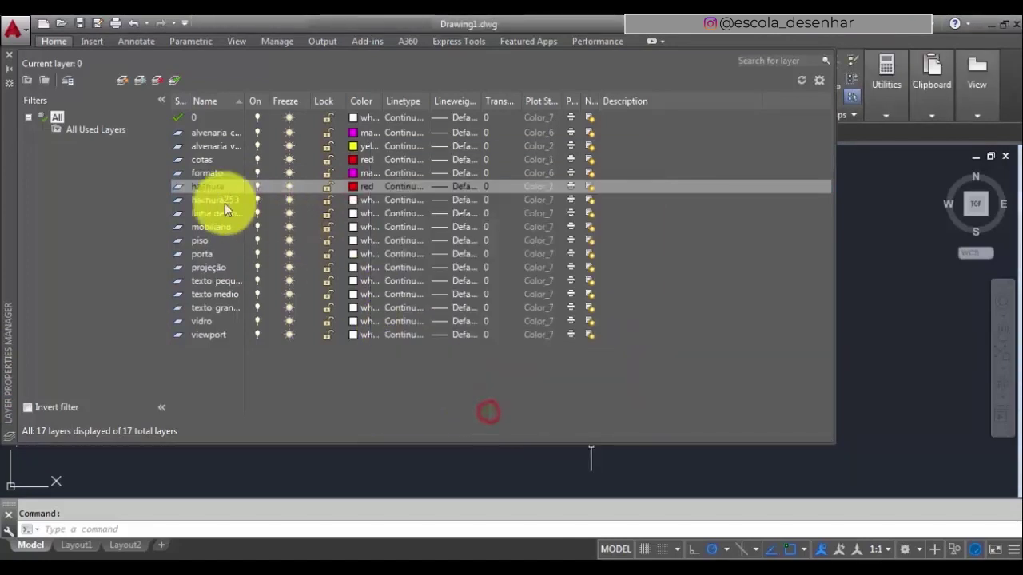
left_click(352, 201)
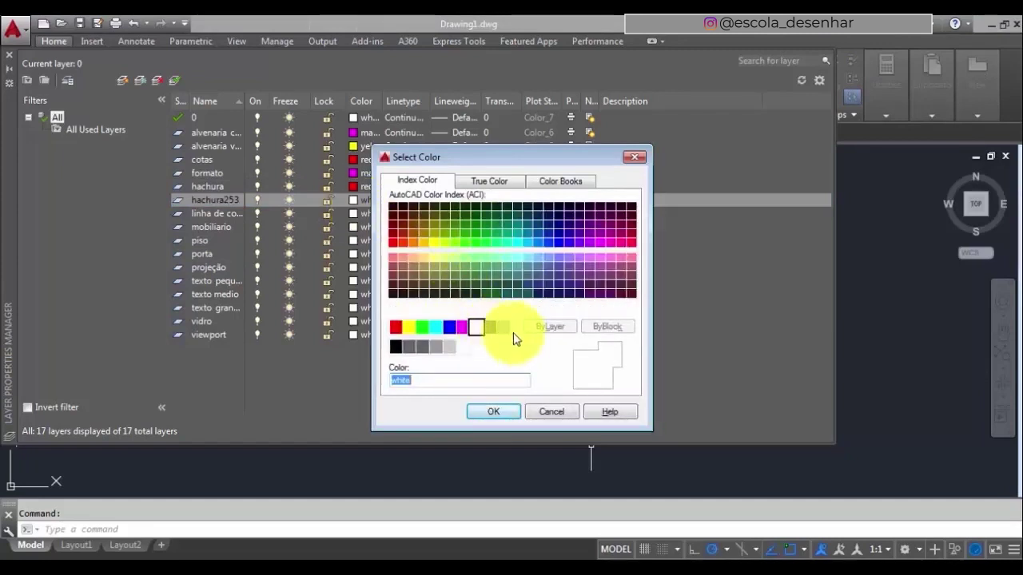
left_click(436, 347)
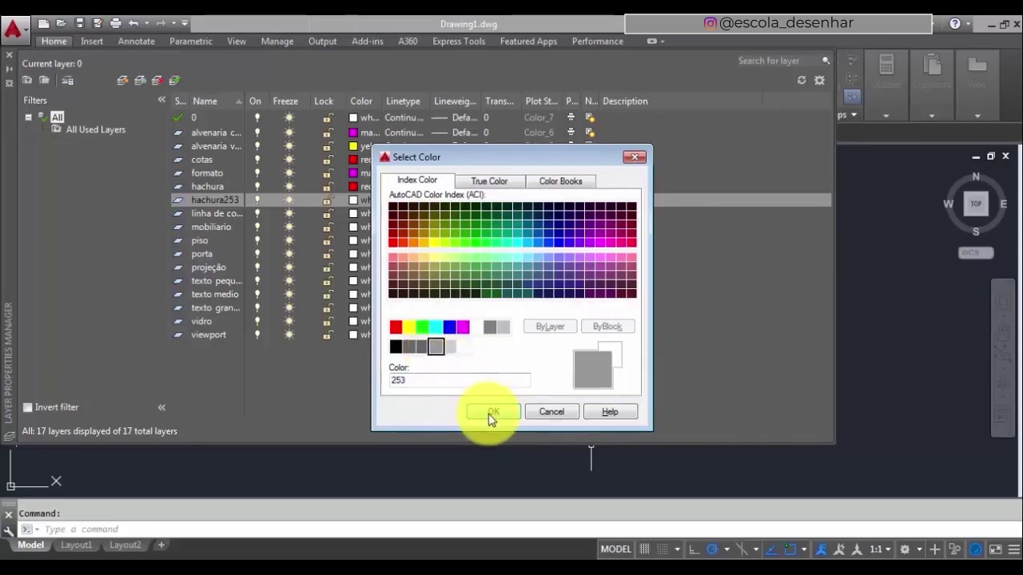
left_click(490, 412)
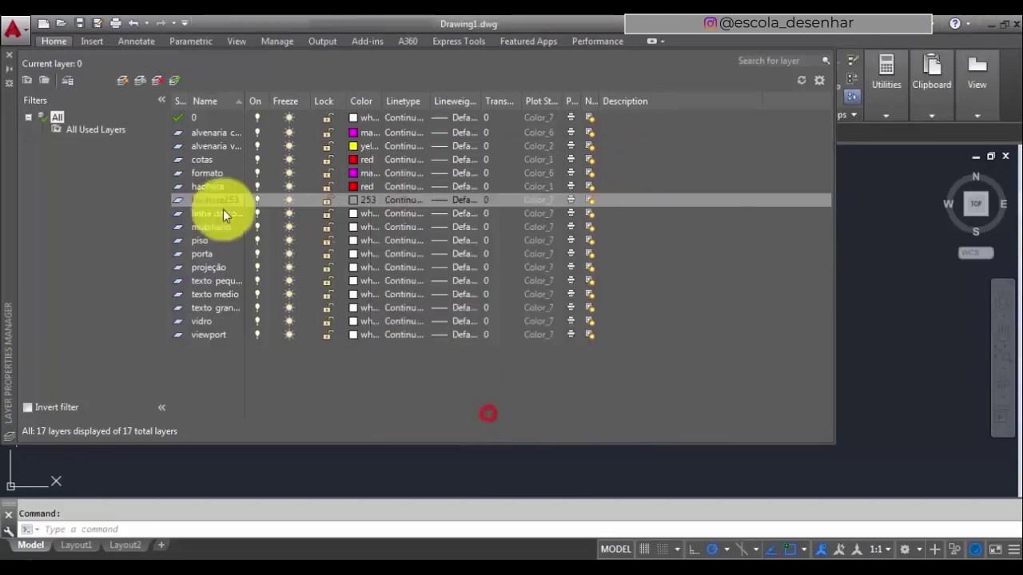
Color the "linha de co..." layer cyan and the "mobiliario" layer yellow
left_click(357, 214)
left_click(435, 327)
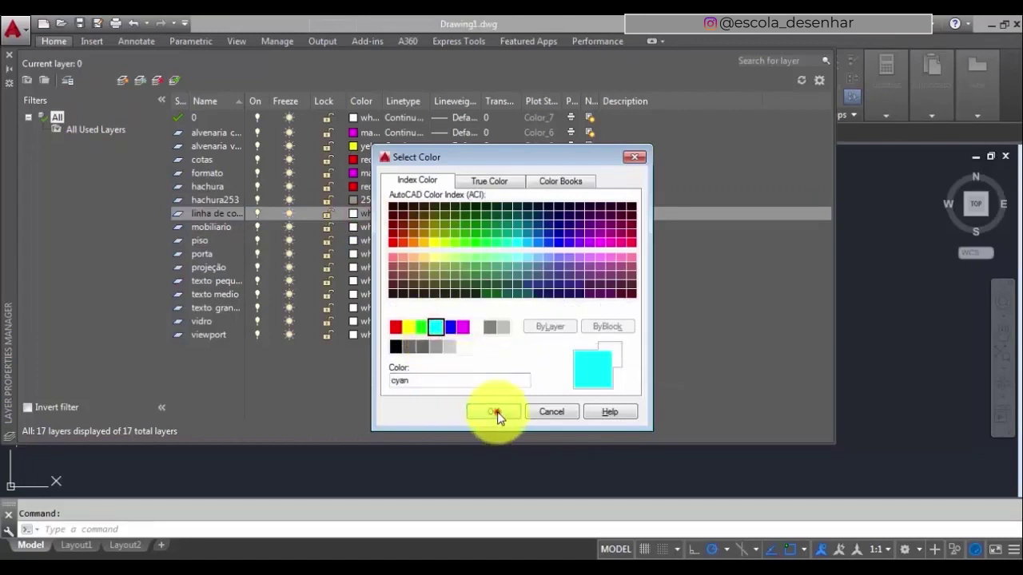
left_click(495, 412)
left_click(355, 228)
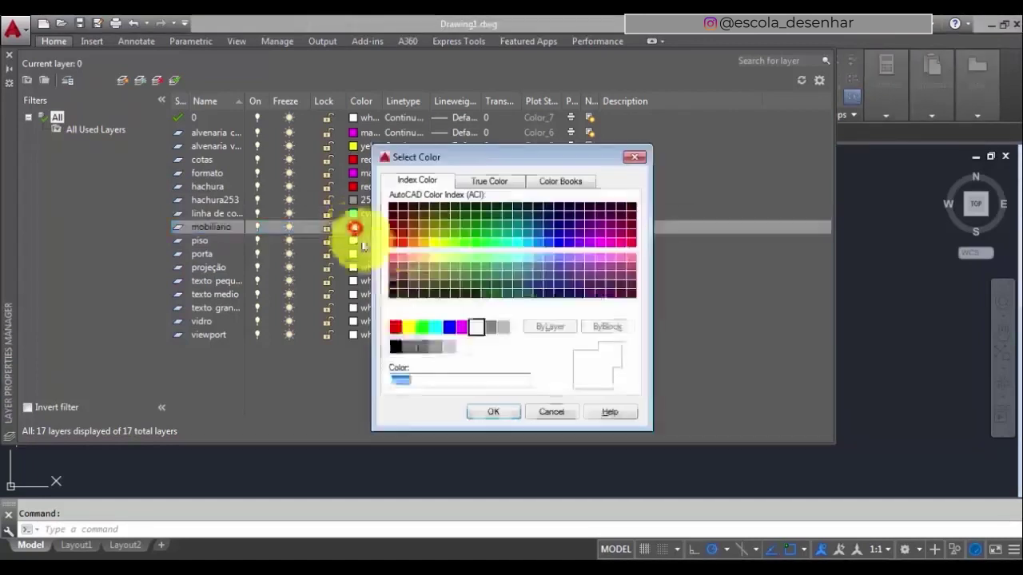
left_click(408, 327)
left_click(492, 410)
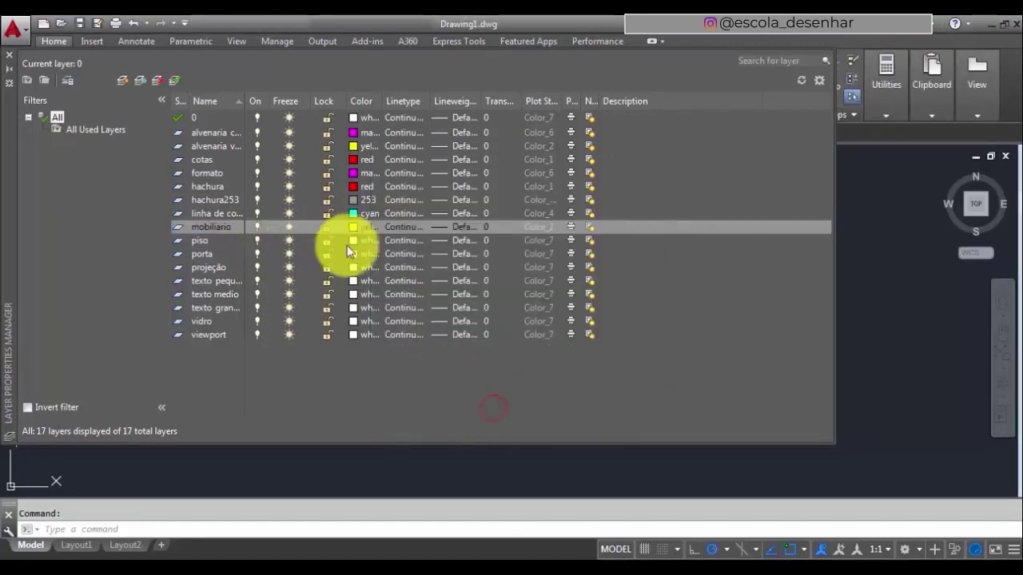
Assign red to the "piso" layer and green to the "porta" layer
left_click(353, 240)
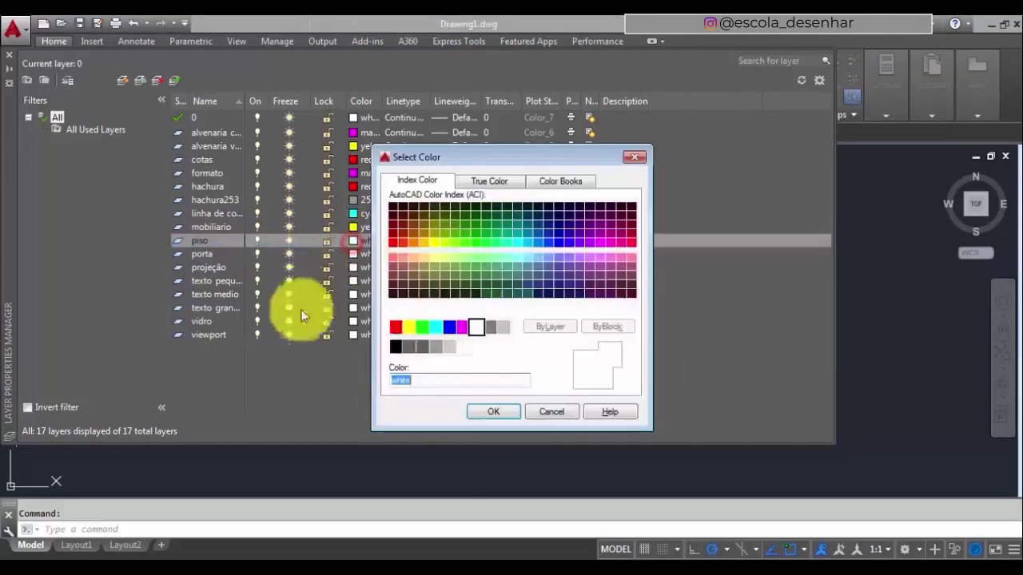
left_click(397, 327)
left_click(501, 413)
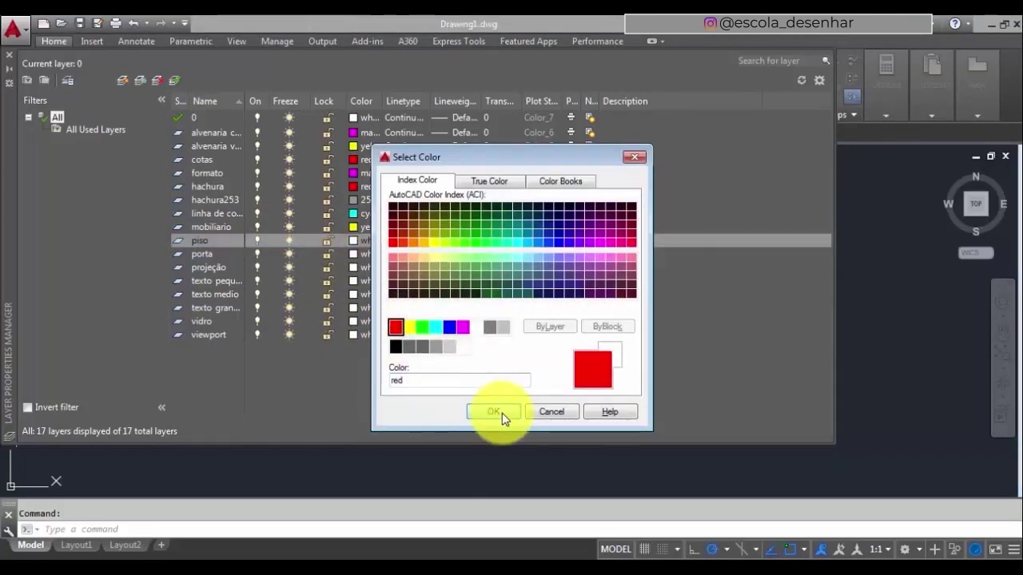
left_click(355, 254)
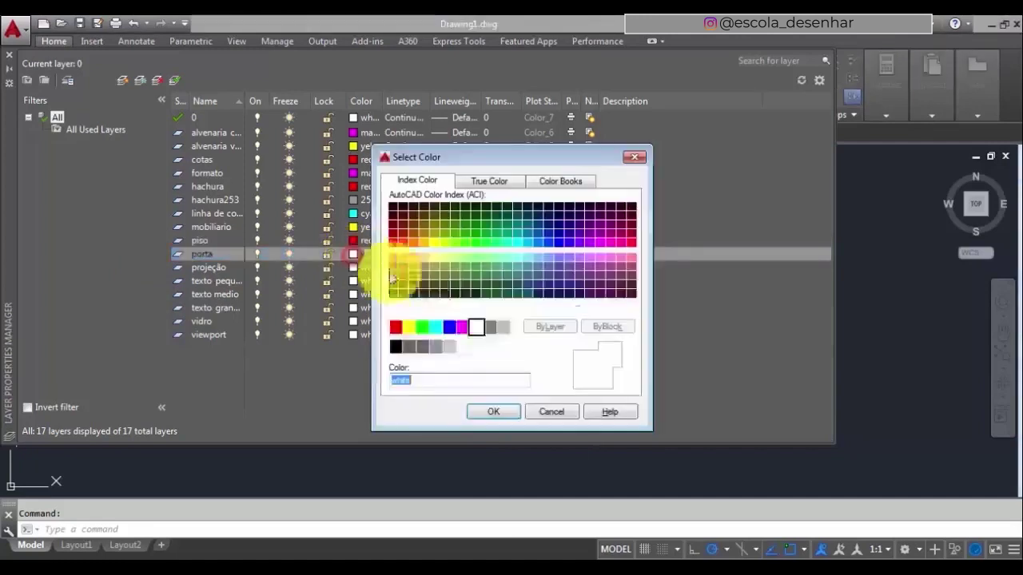
left_click(421, 328)
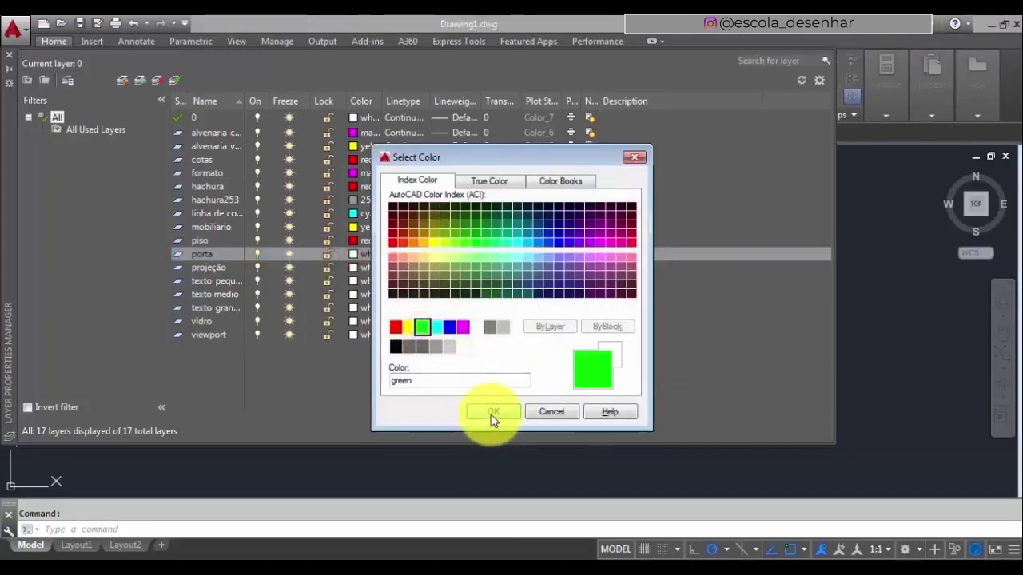
left_click(493, 412)
Set the "projeção" layer's color to red and the "texto pequeno" layer's to yellow
left_click(357, 270)
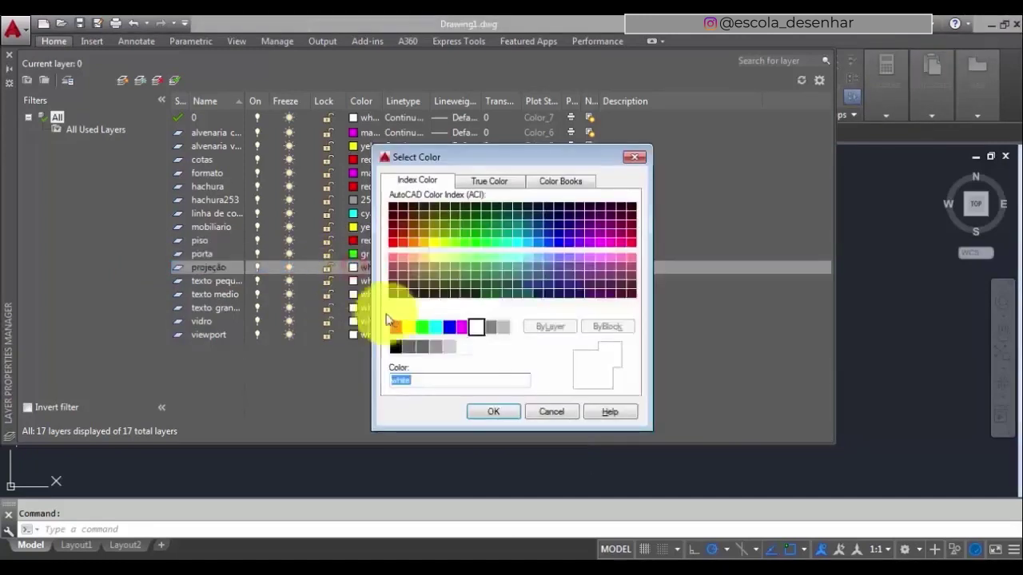
left_click(395, 326)
left_click(493, 412)
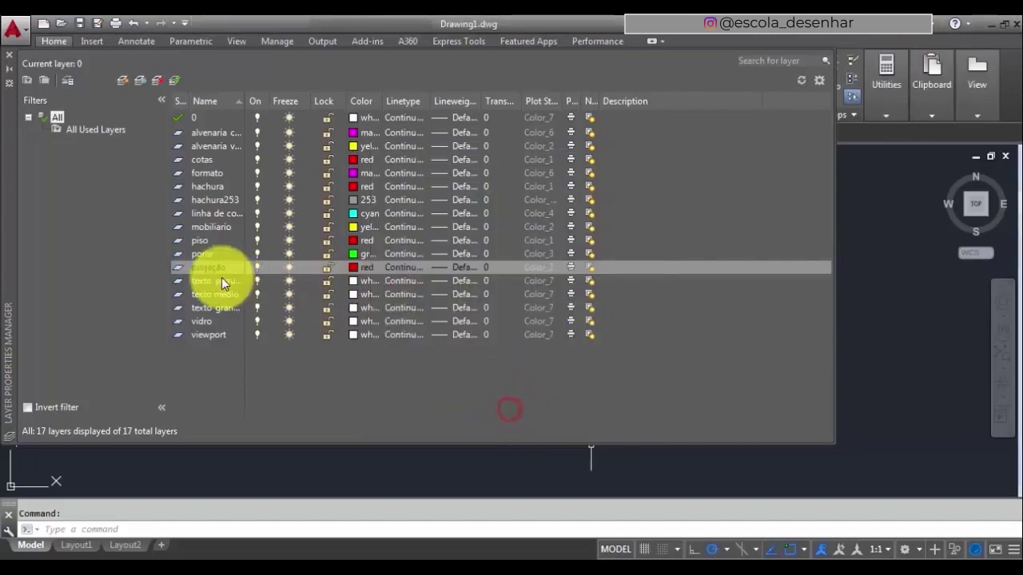
left_click(357, 280)
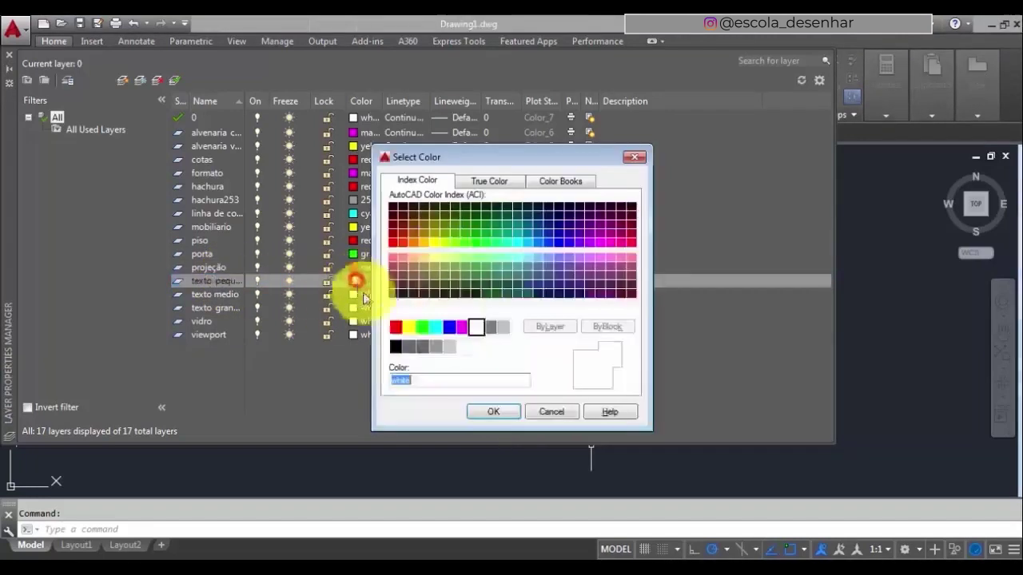
left_click(408, 327)
left_click(495, 411)
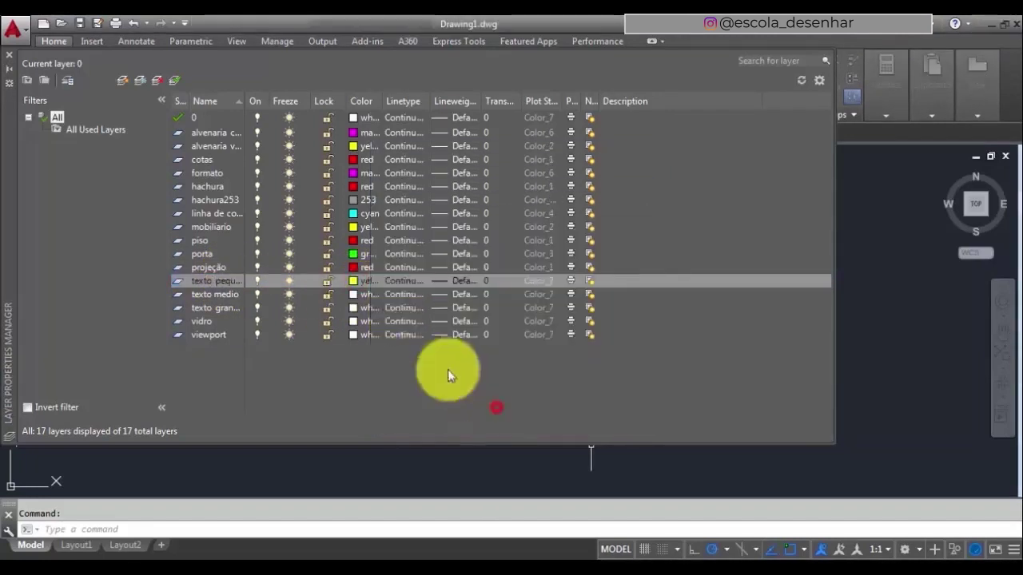
Color the "texto medio" layer green and the "texto grande" layer blue
left_click(356, 296)
left_click(422, 327)
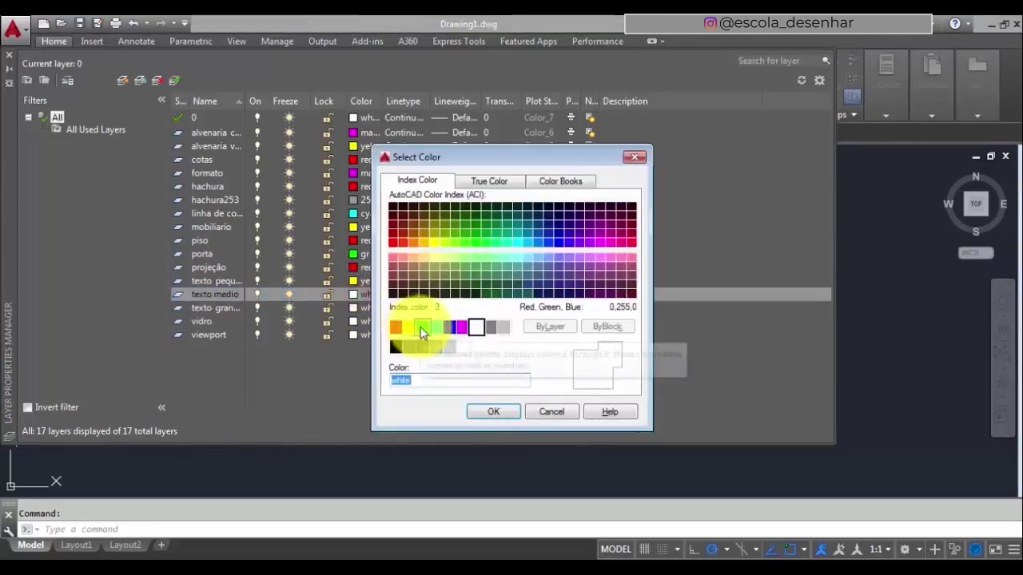
left_click(511, 416)
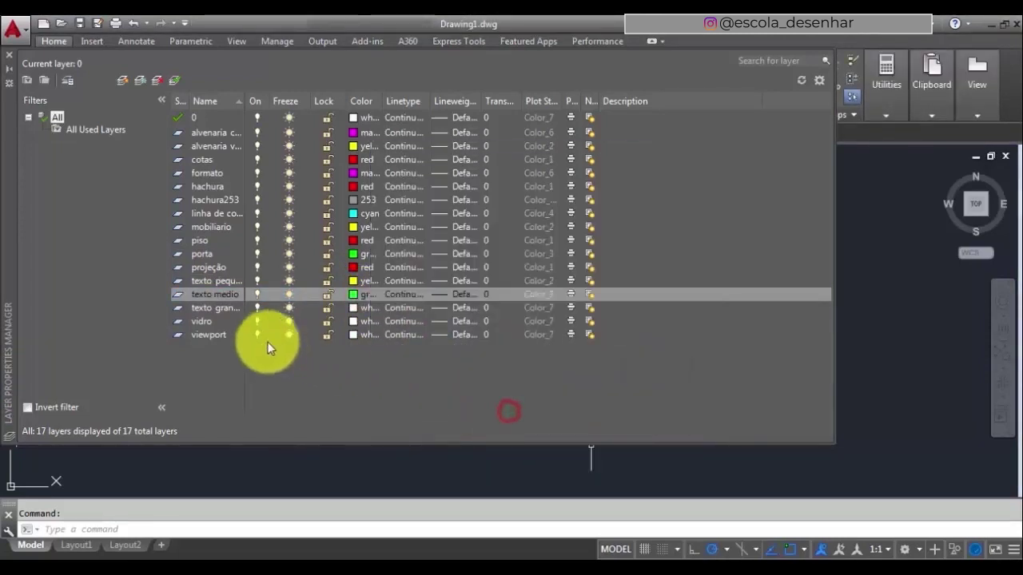
left_click(355, 308)
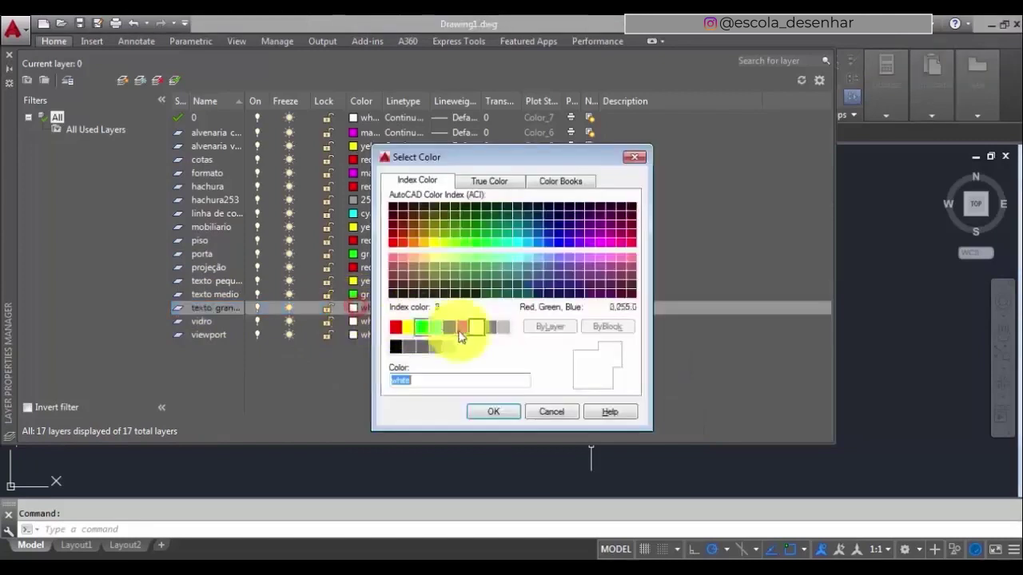
left_click(450, 327)
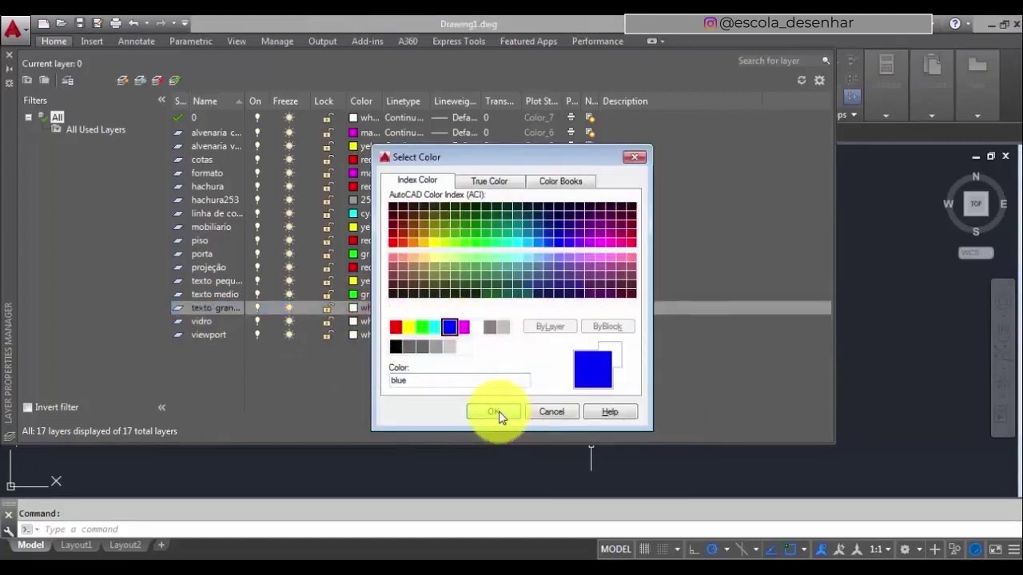
left_click(496, 412)
Assign green to the "vidro" layer and index color 250 to the "viewport" layer
left_click(354, 321)
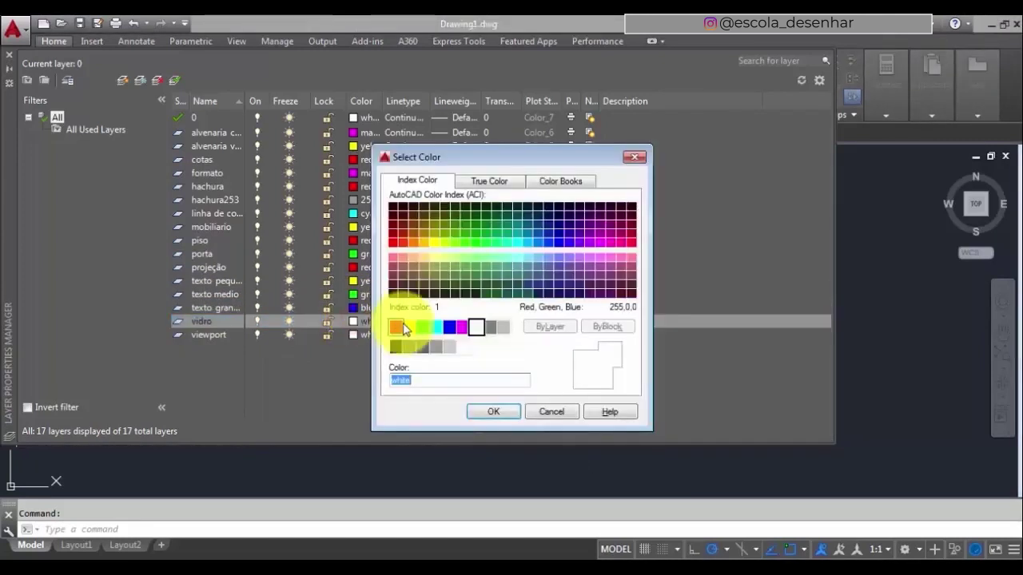
left_click(422, 327)
left_click(491, 411)
left_click(352, 335)
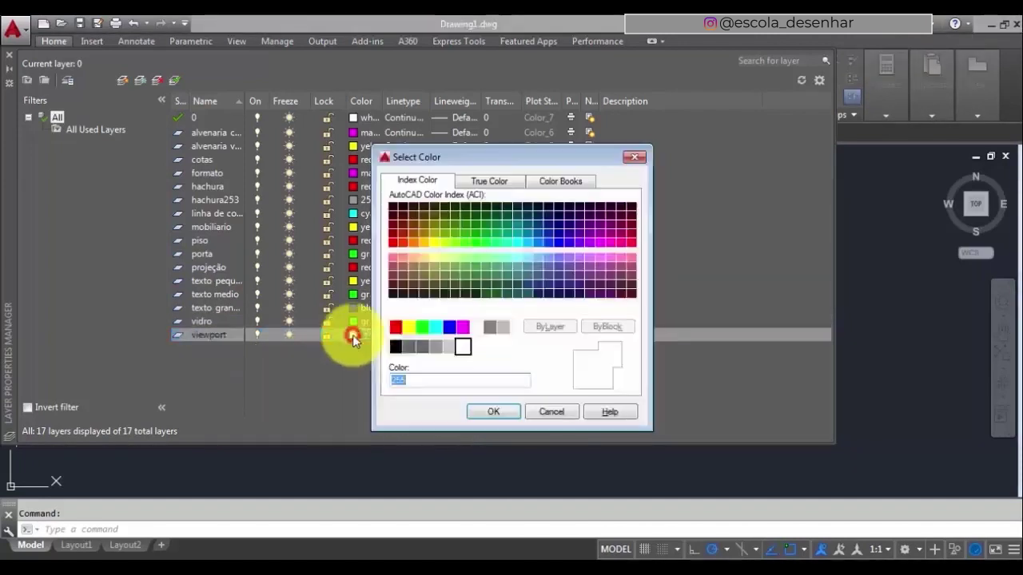
left_click(395, 346)
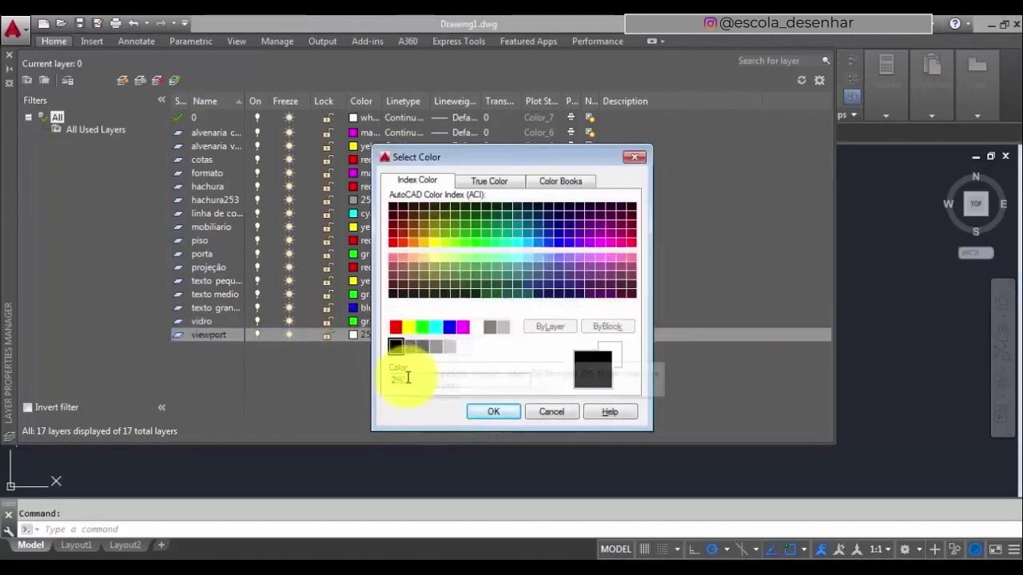
left_click(500, 409)
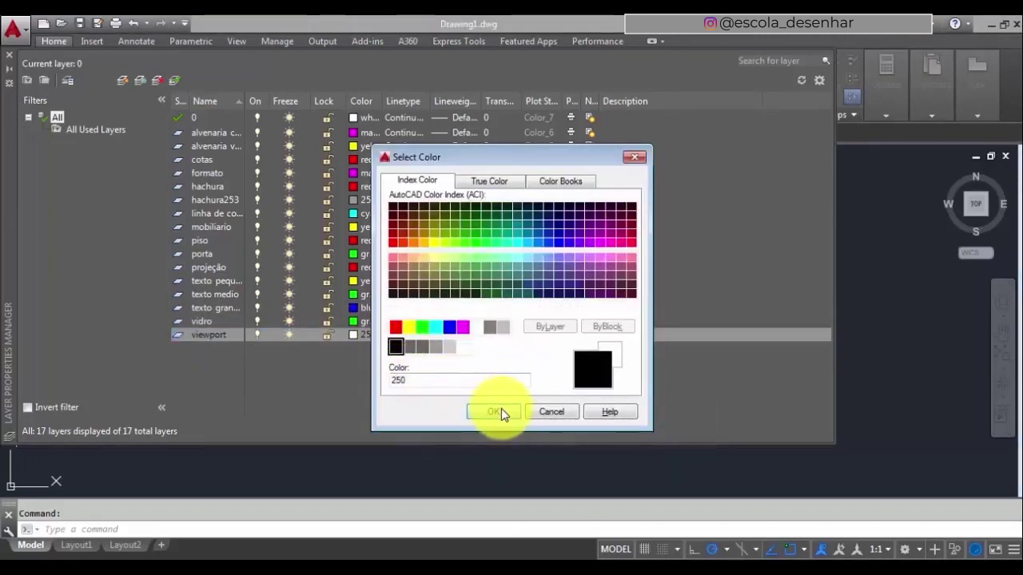
Apply index color 250 to the "viewport" layer
left_click(500, 410)
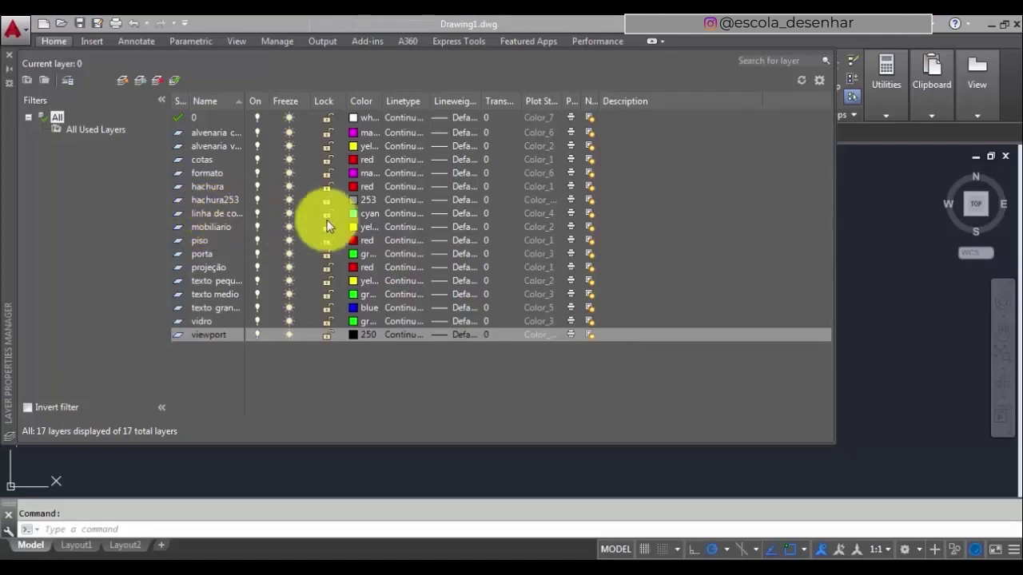
Load the DASHDOT linetype from acadiso.lin and assign it to the cyan "linha de co..." layer
left_click(405, 218)
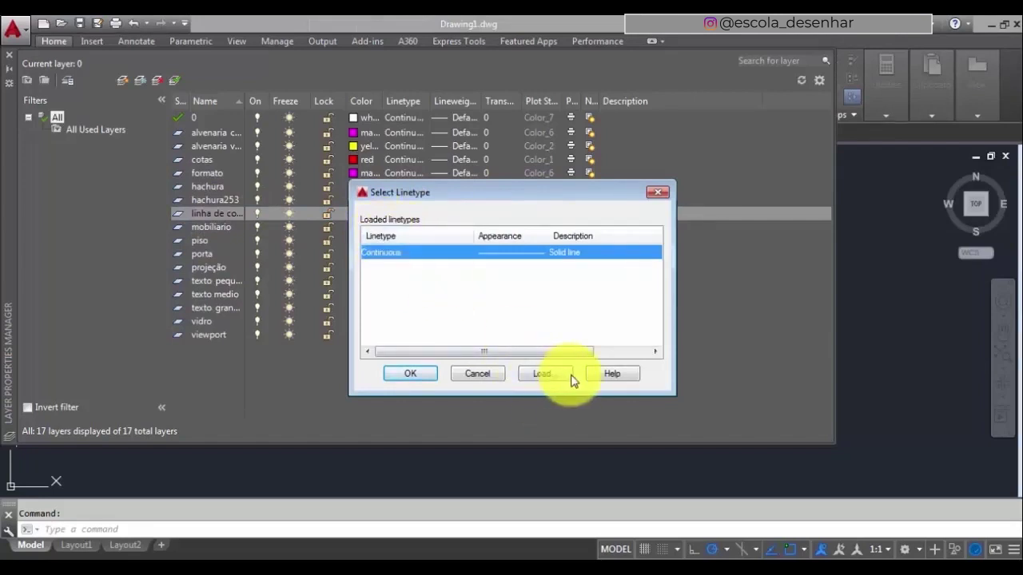
left_click(492, 378)
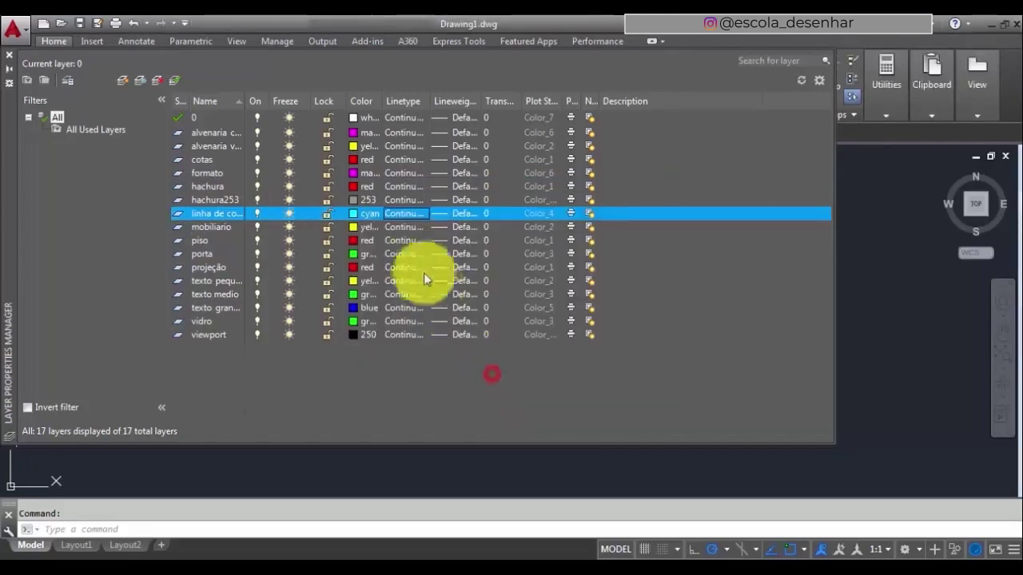
left_click(402, 215)
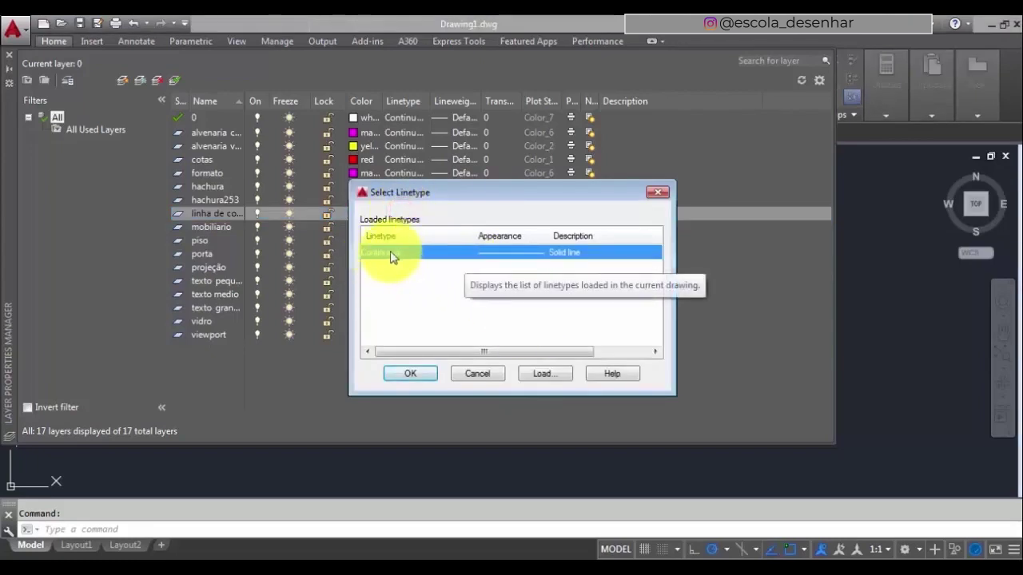
left_click(542, 373)
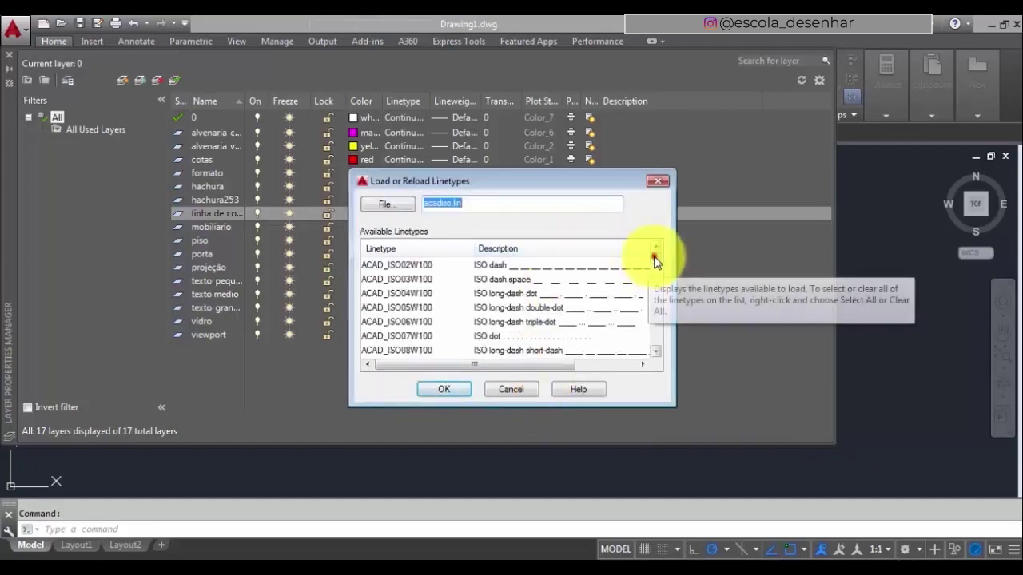
scroll(657, 260, "down", 5)
scroll(648, 279, "down", 3)
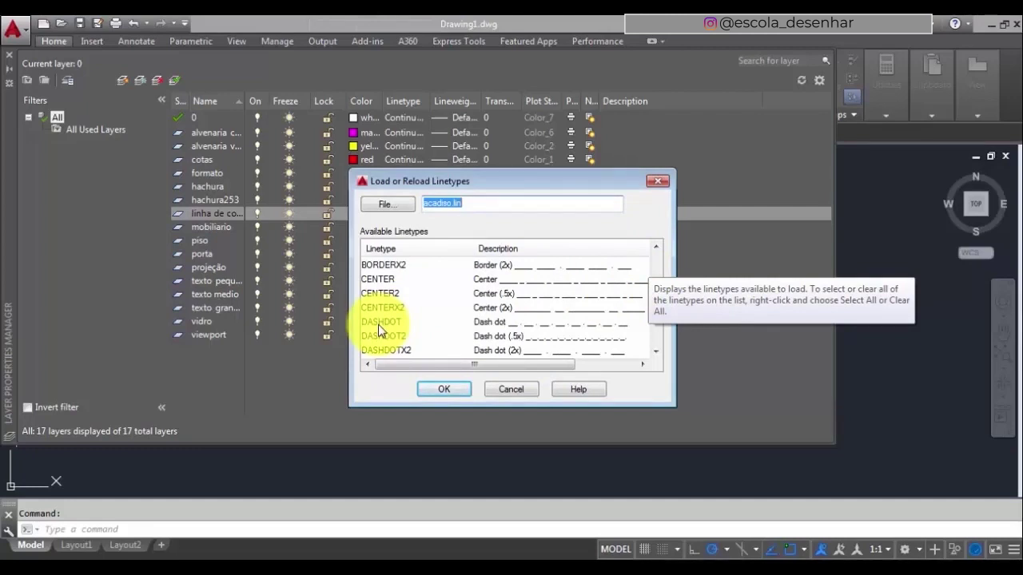
left_click(381, 326)
left_click(444, 392)
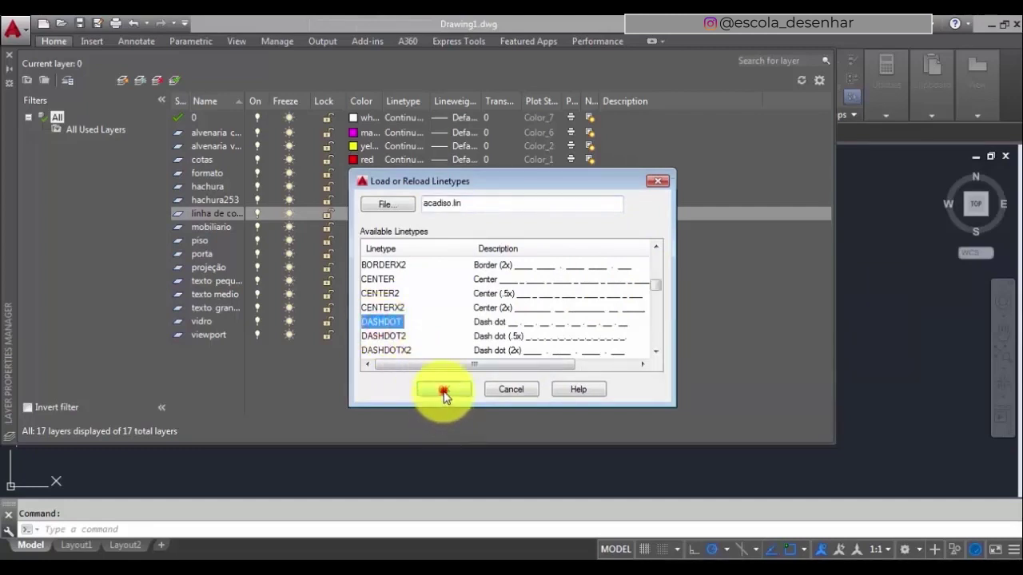
left_click(388, 267)
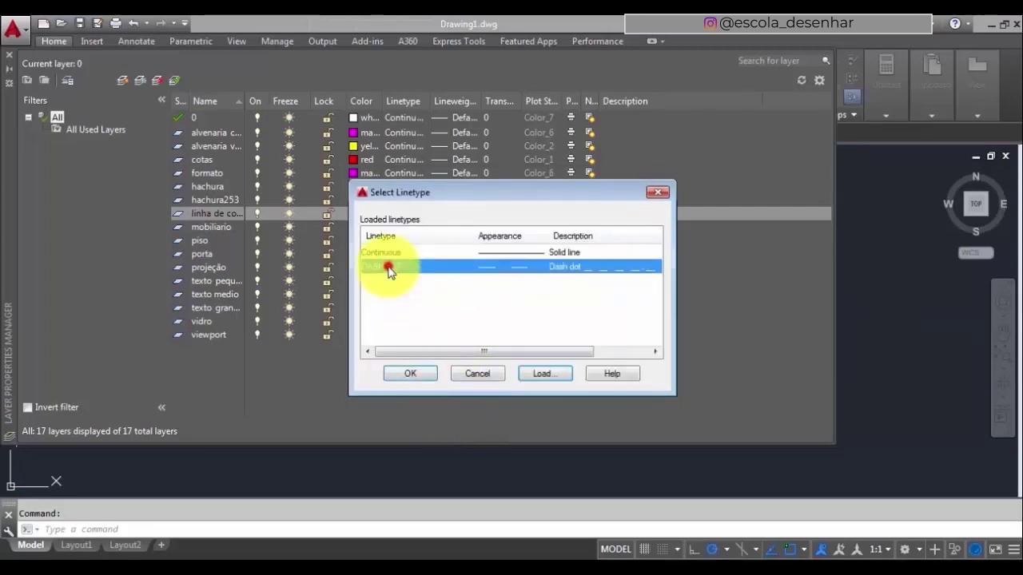
left_click(412, 375)
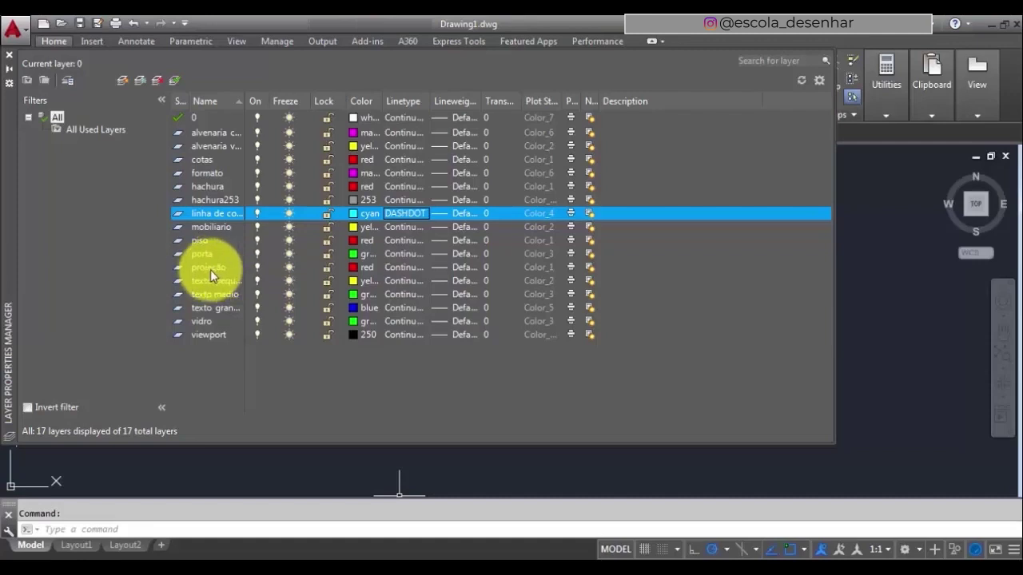
Load the HIDDEN linetype and assign it to the "projeção" layer
left_click(395, 267)
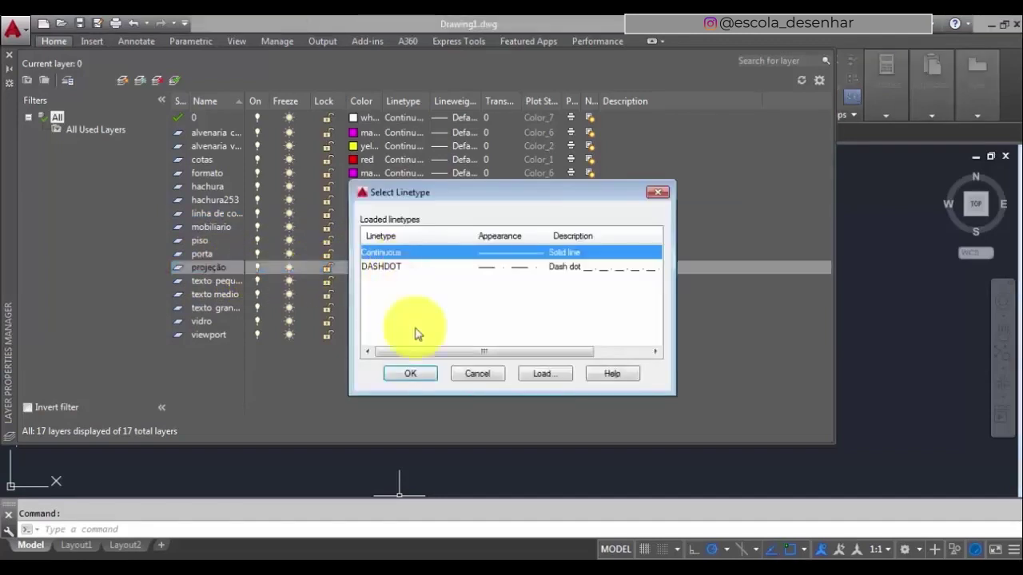
left_click(542, 373)
left_click_drag(654, 258, 647, 308)
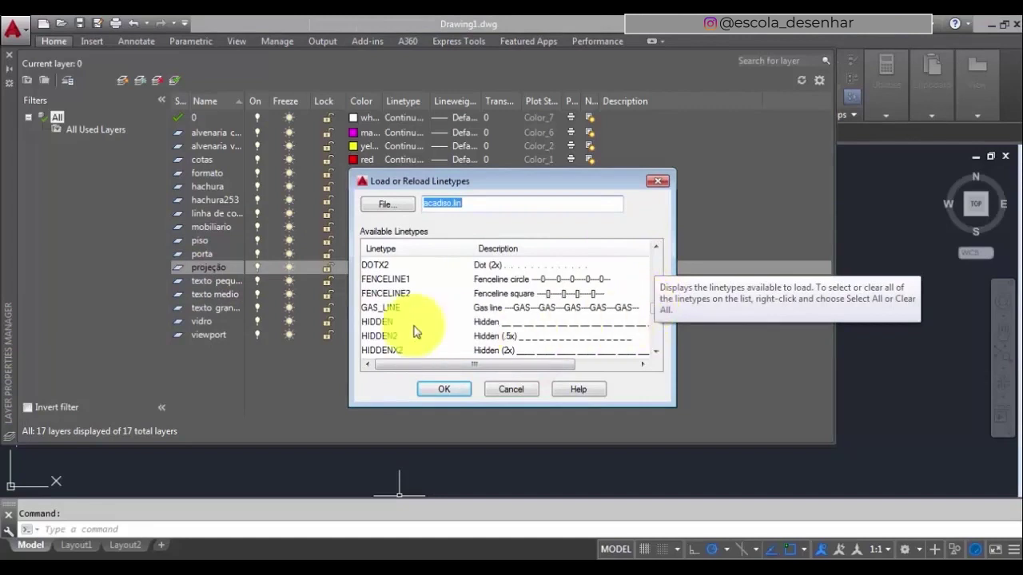
left_click(380, 322)
left_click(442, 389)
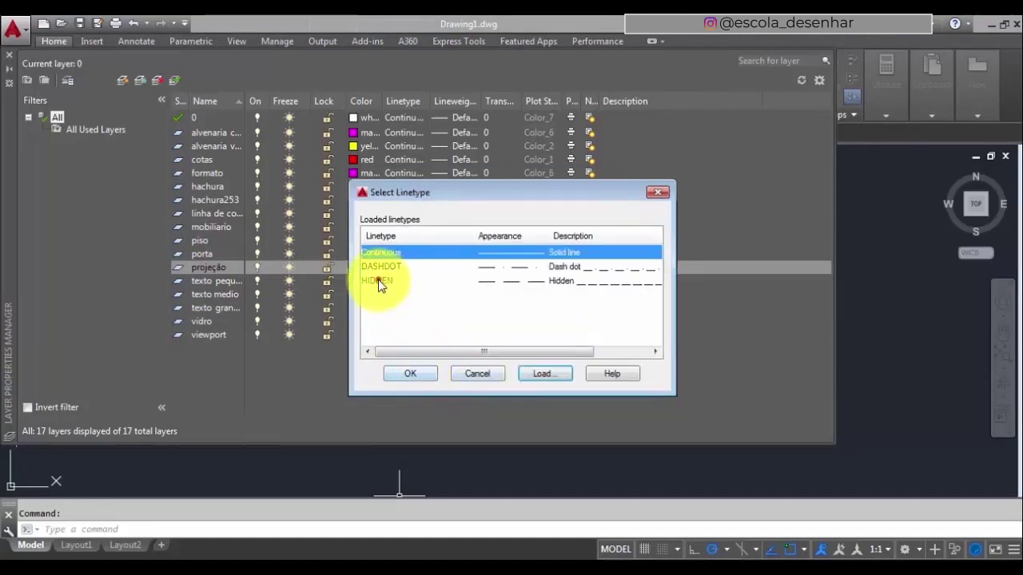
left_click(381, 281)
left_click(410, 374)
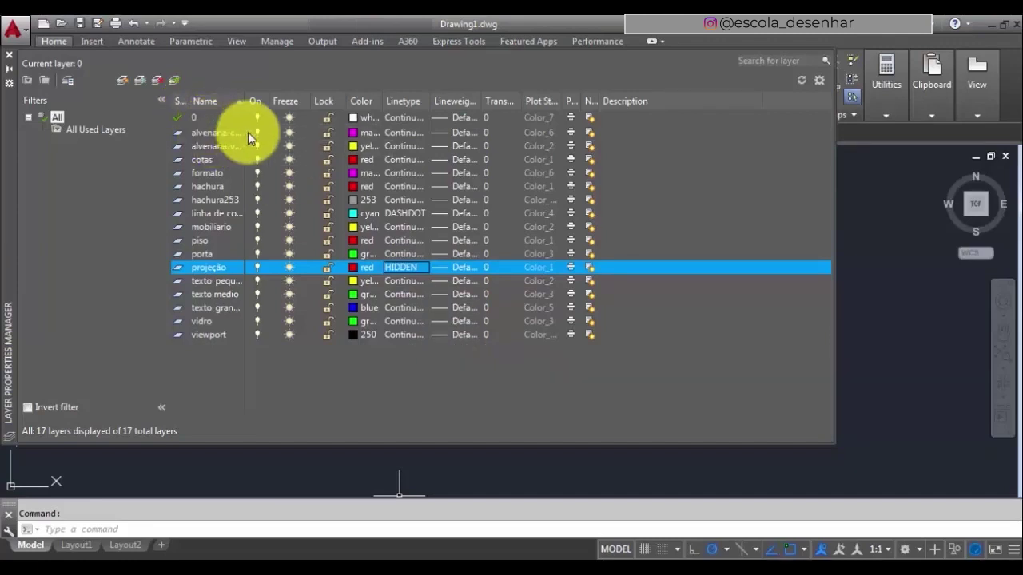
Set the lineweight of the magenta "alvenaria c..." layer to 0.60 mm and the yellow "alvenaria v..." layer to 0.20 mm
left_click(456, 132)
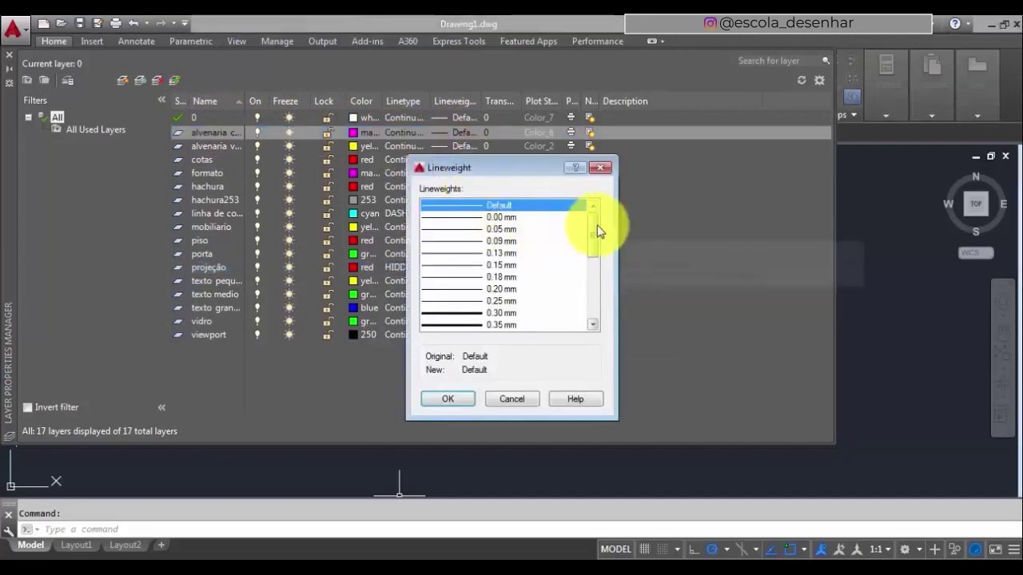
left_click_drag(597, 231, 596, 255)
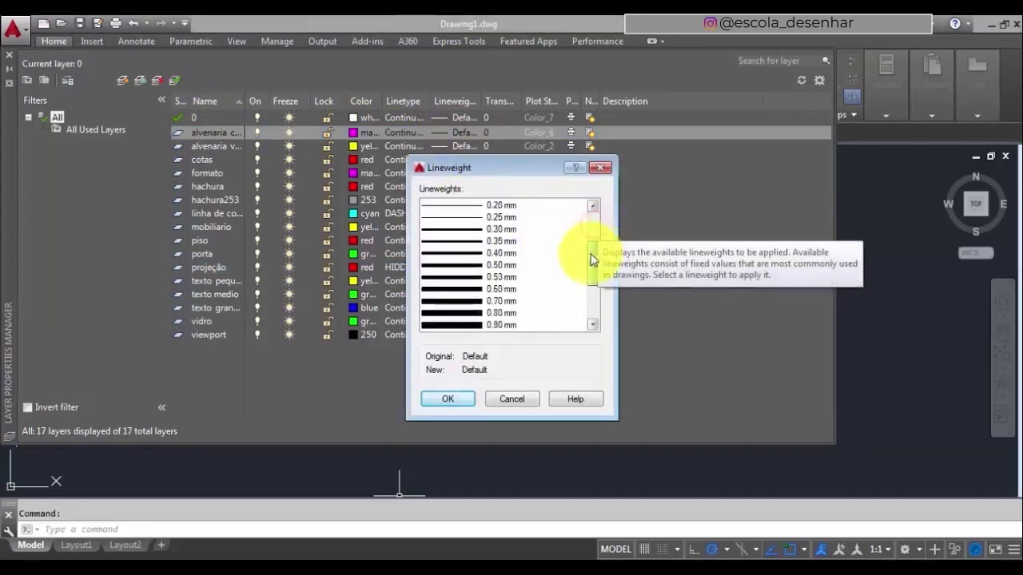
left_click(474, 290)
left_click(455, 400)
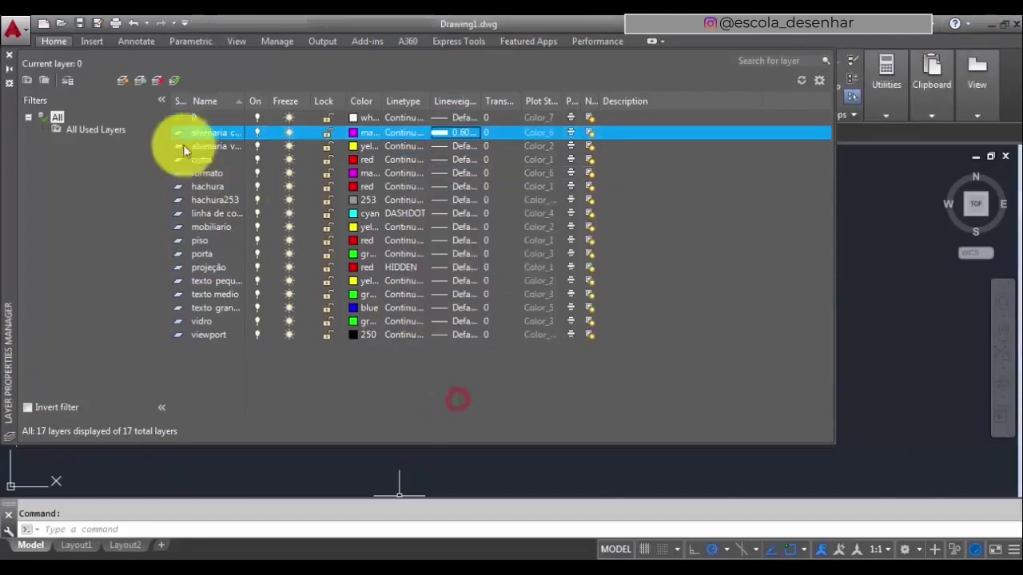
left_click(468, 149)
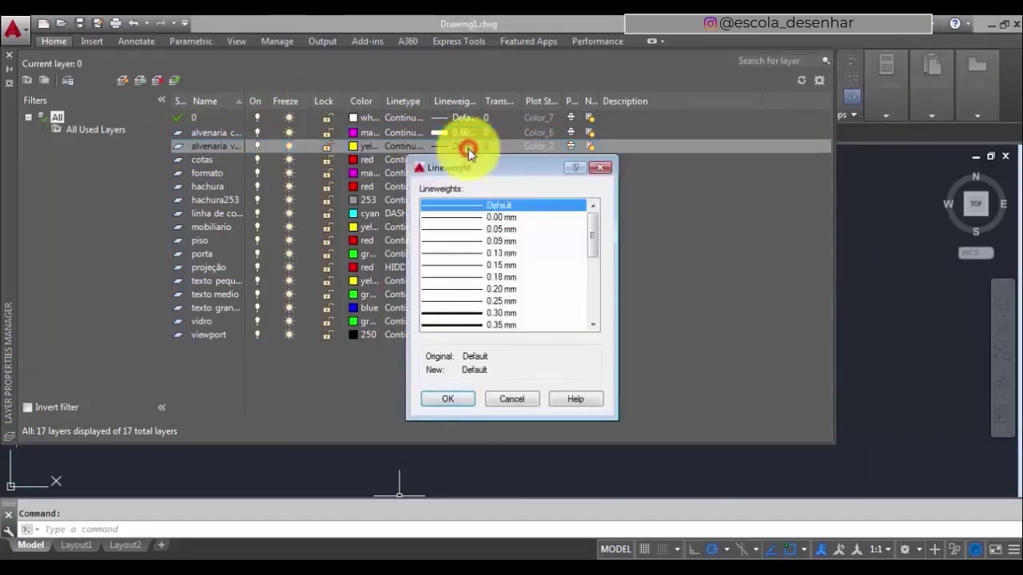
left_click(487, 289)
left_click(456, 395)
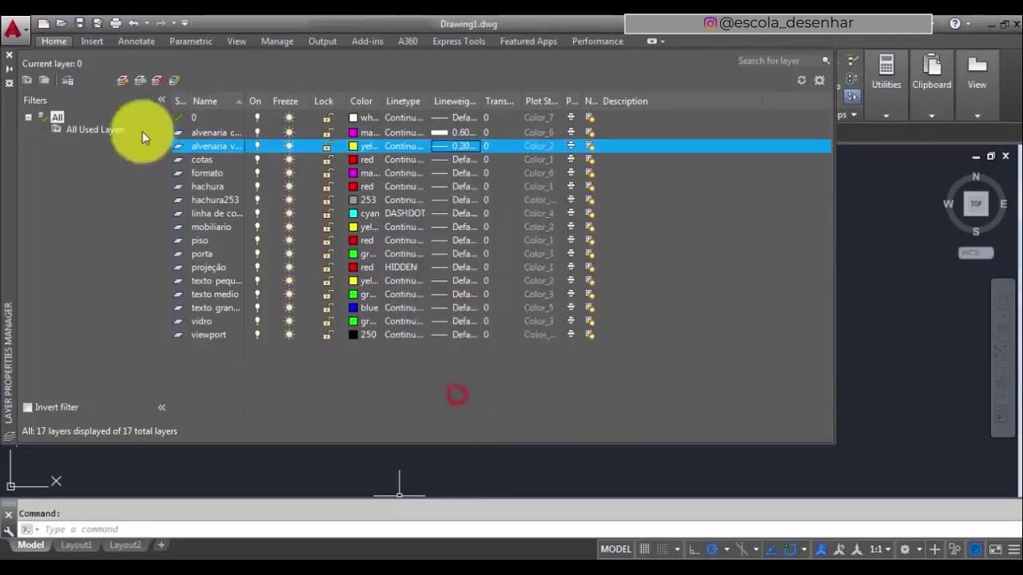
Set the "cotas" layer's lineweight to 0.13 mm and the "formato" layer's to 0.60 mm
left_click(464, 161)
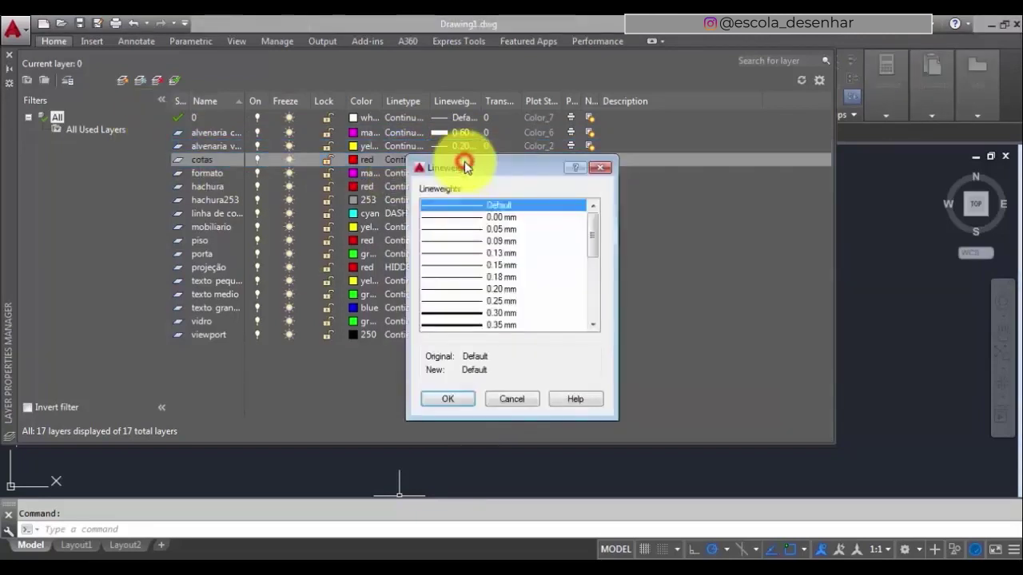
left_click(465, 253)
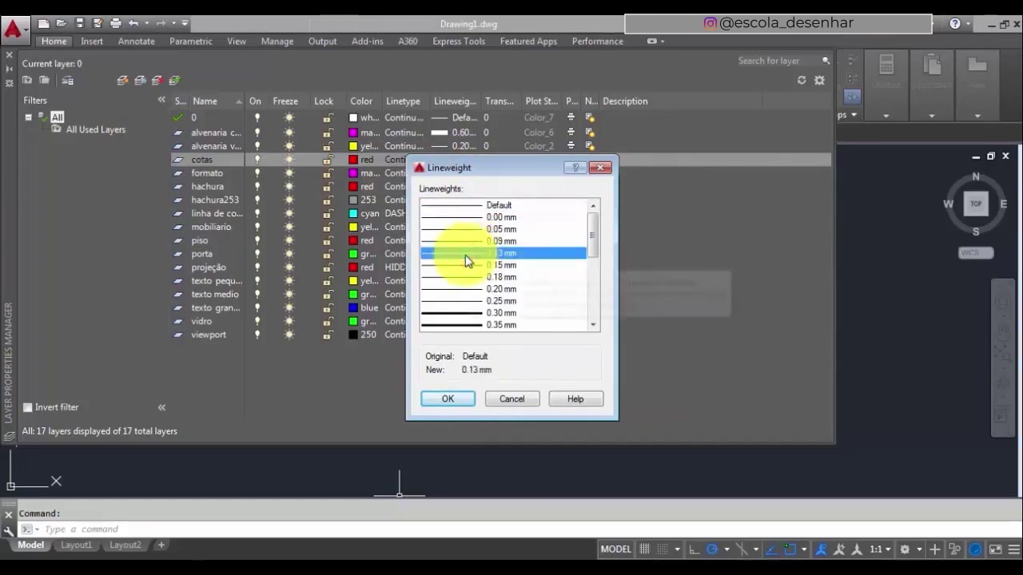
left_click(455, 402)
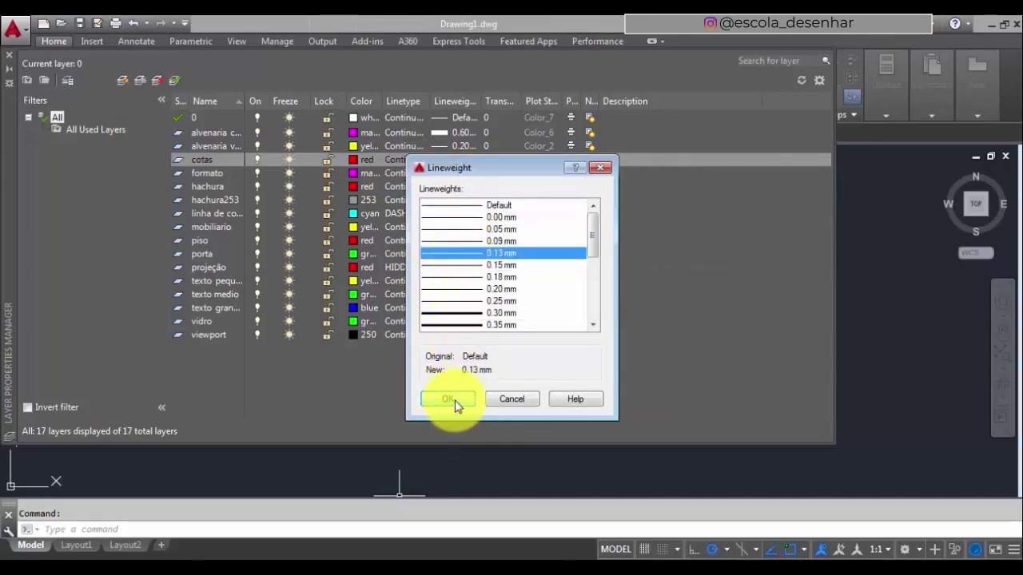
left_click(466, 175)
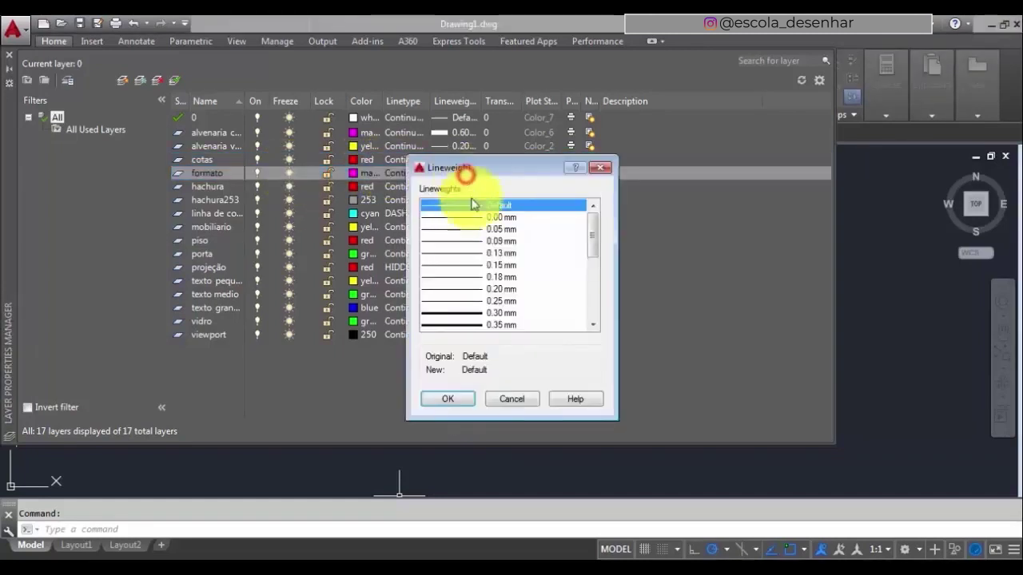
left_click_drag(596, 233, 598, 258)
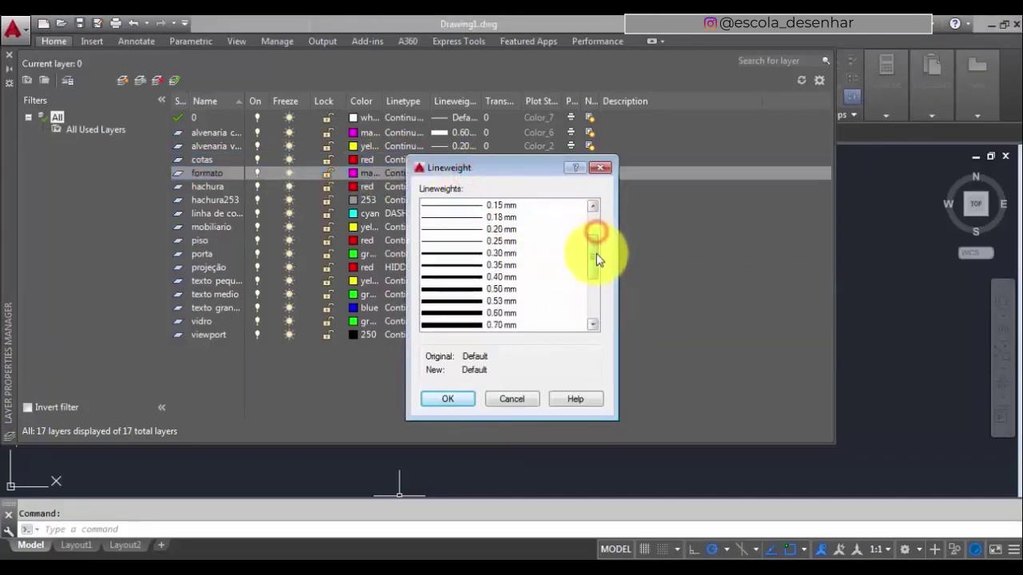
left_click(489, 301)
left_click(461, 399)
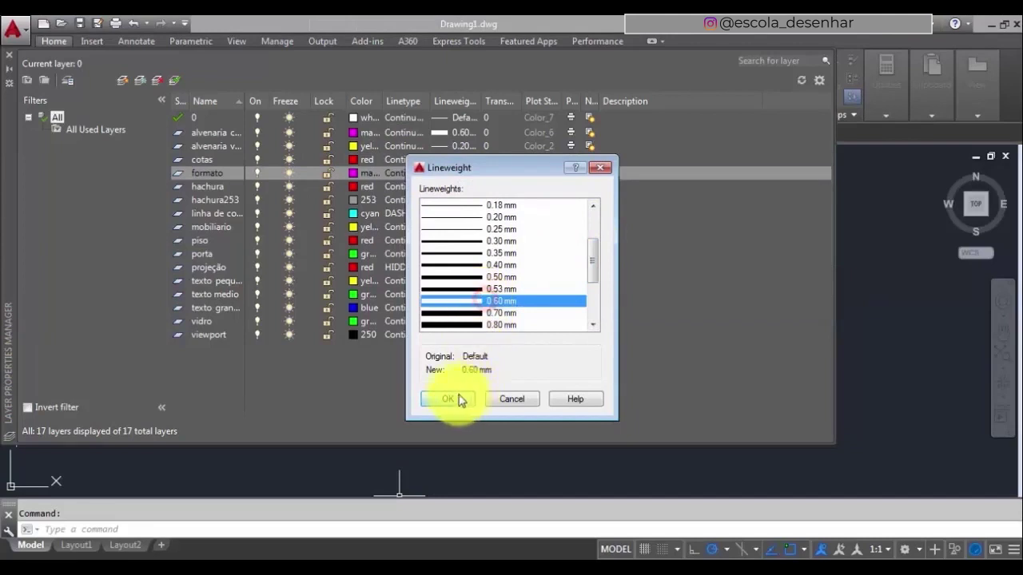
Give both the "hachura" and "hachura253" layers a lineweight of 0.13 mm
left_click(463, 187)
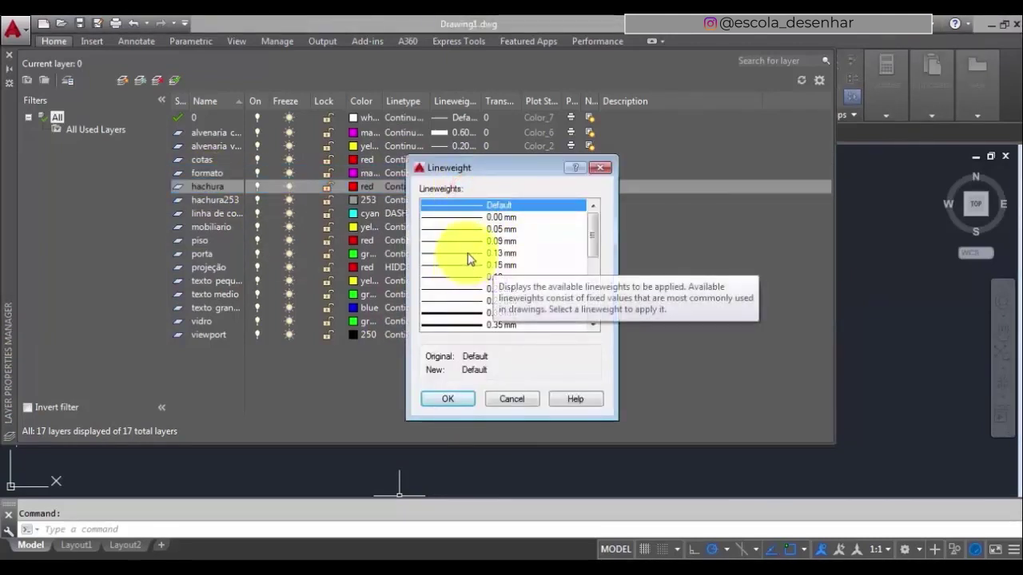
left_click(469, 254)
left_click(448, 399)
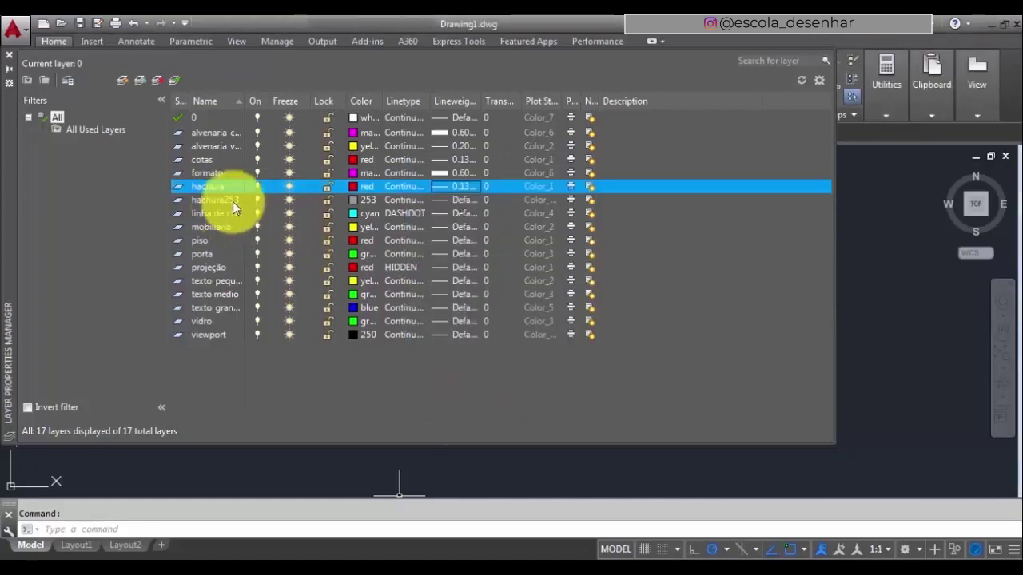
left_click(464, 201)
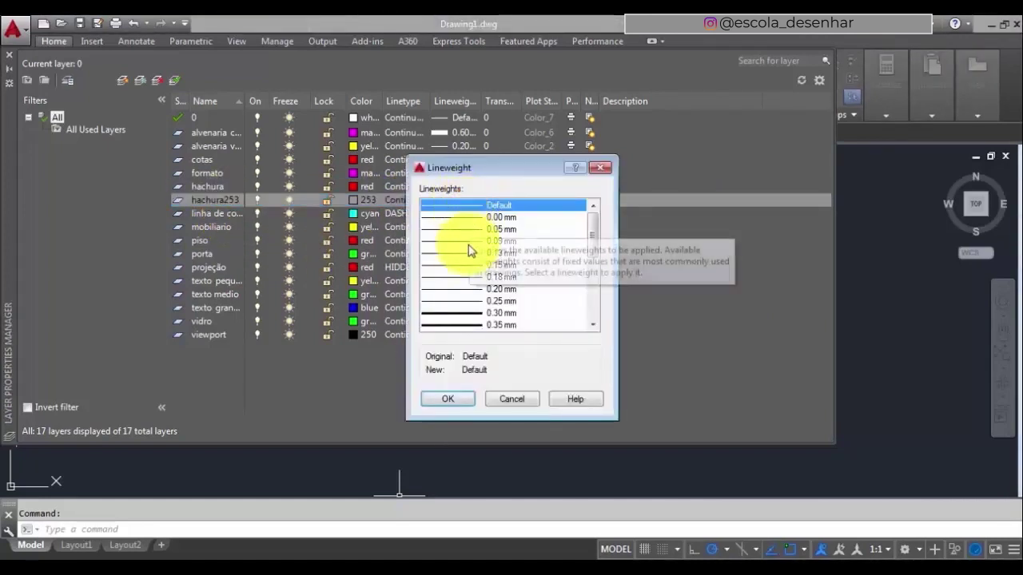
left_click(457, 254)
left_click(459, 401)
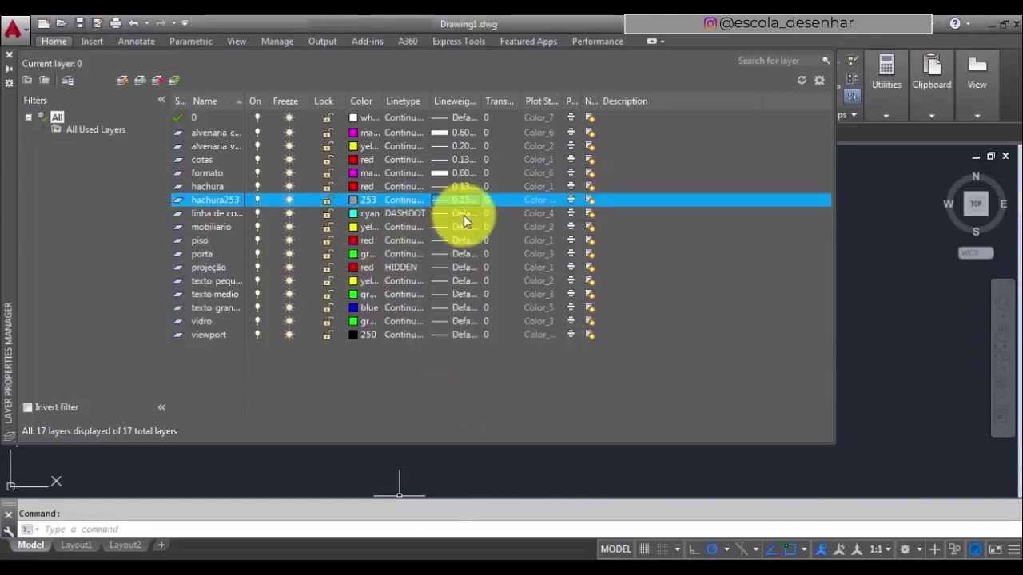
Set the lineweight of the "linha de co..." layer to 0.40 mm and the "mobiliario" layer to 0.20 mm
left_click(464, 214)
left_click_drag(595, 236, 595, 254)
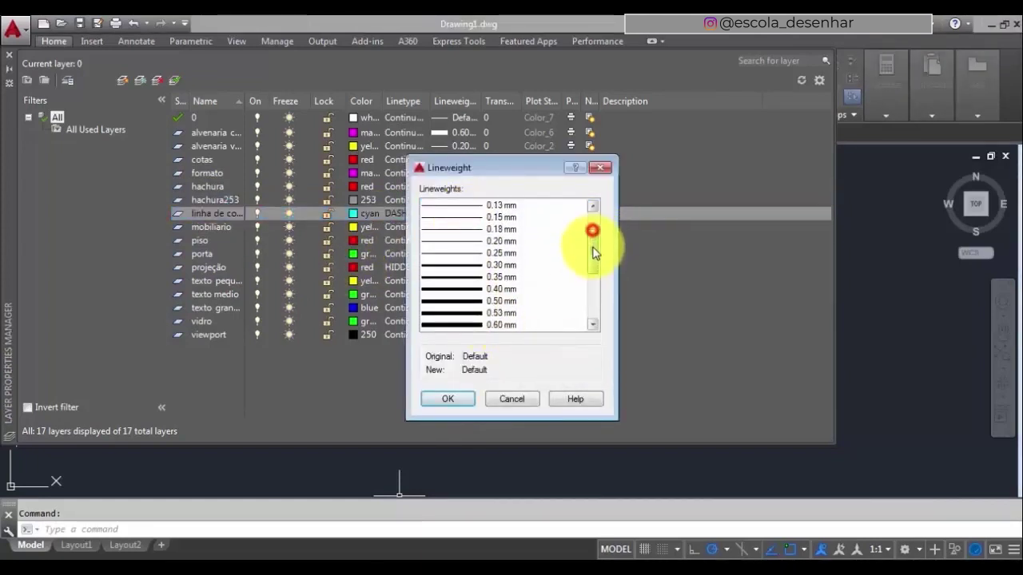
left_click(457, 290)
left_click(449, 399)
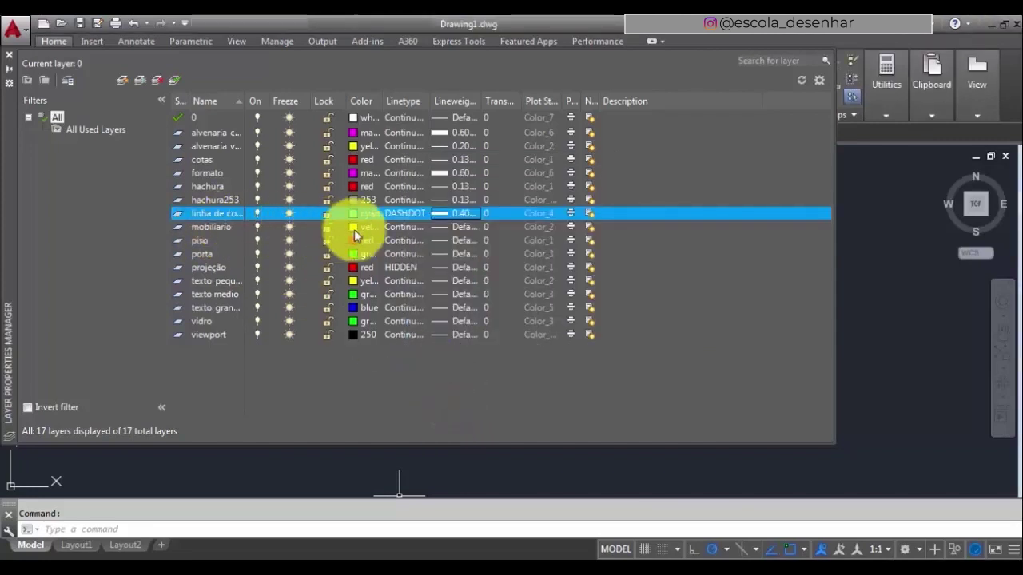
left_click(450, 228)
left_click(462, 290)
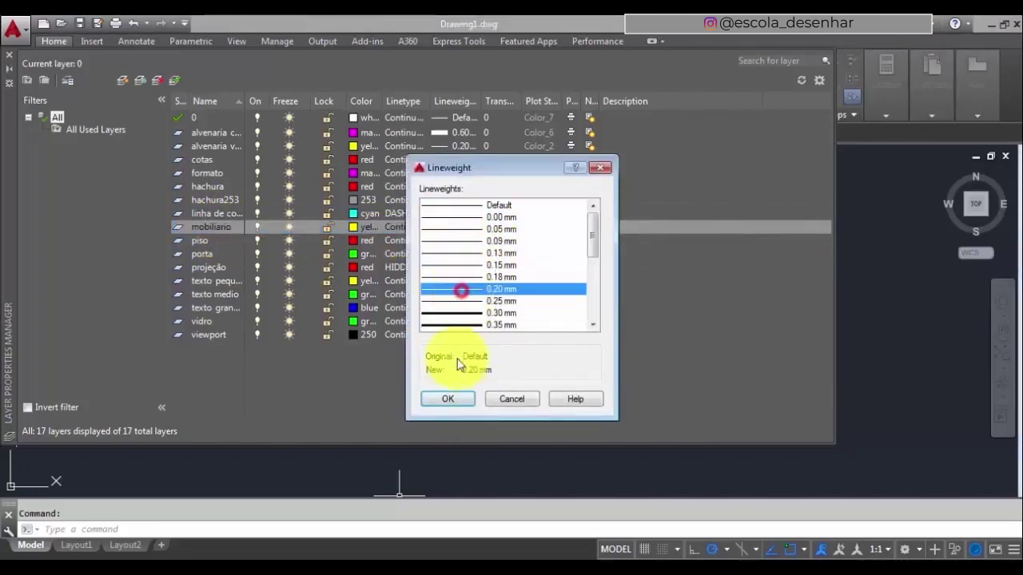
left_click(449, 399)
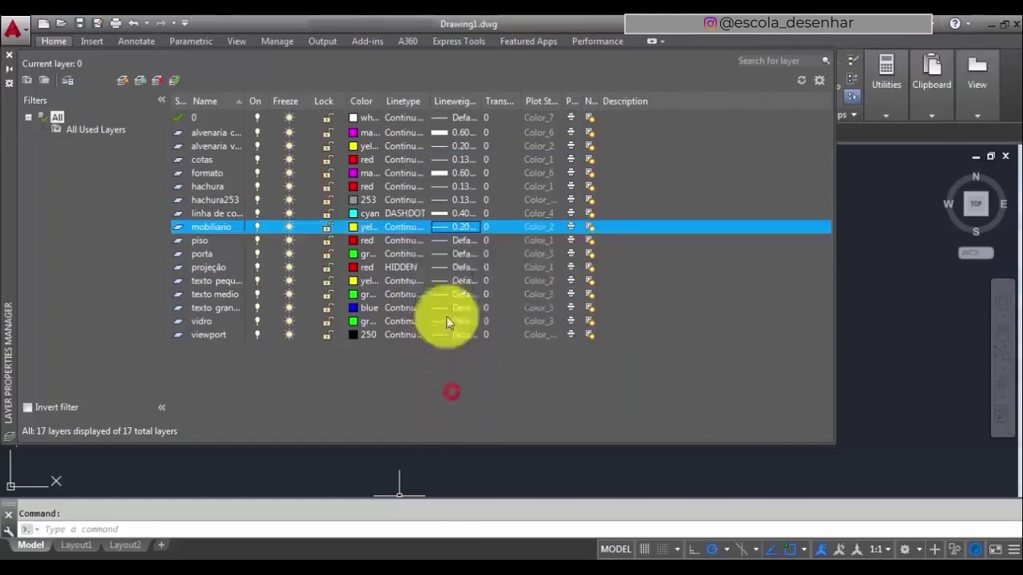
Set the lineweight of the "piso" layer to 0.13 mm and the "porta" layer to 0.30 mm
left_click(462, 241)
left_click(462, 253)
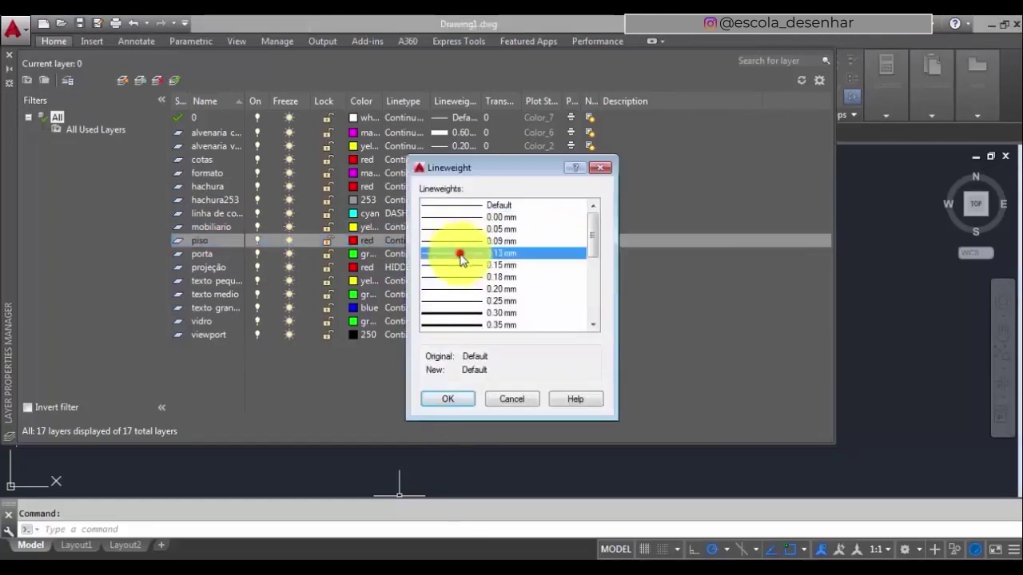
left_click(449, 399)
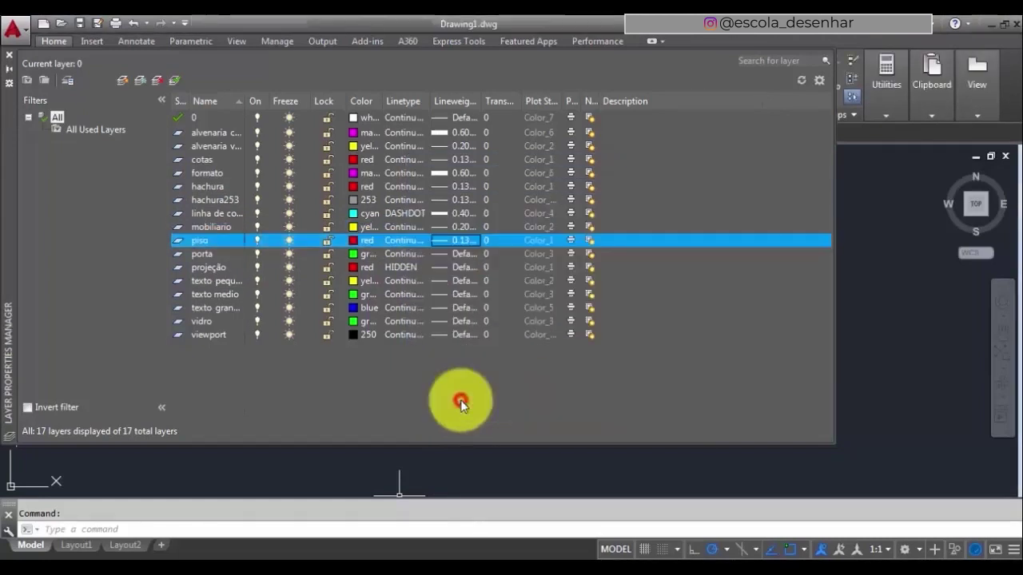
left_click(453, 255)
left_click(457, 314)
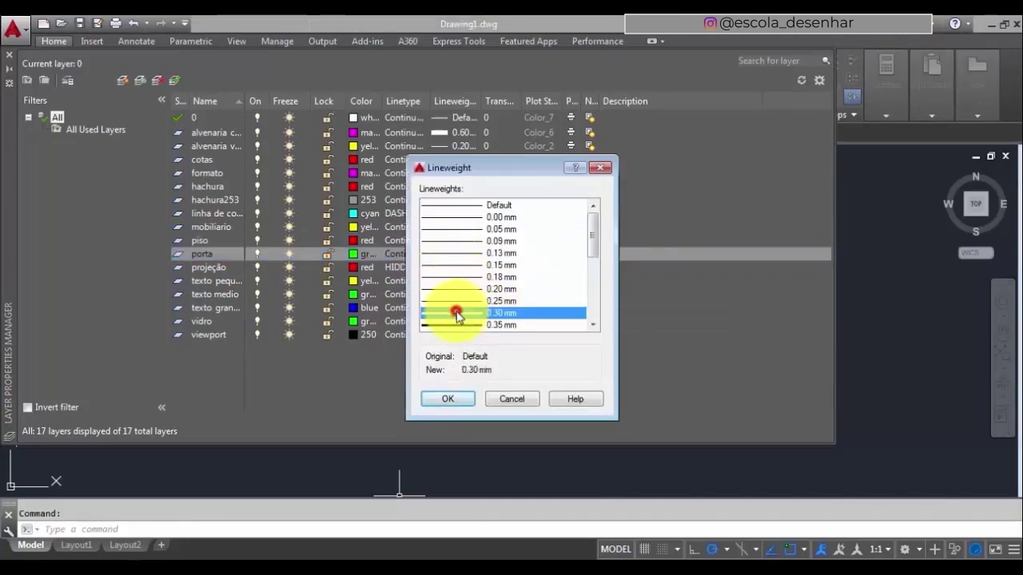
left_click(462, 402)
Give the "projeção" layer a lineweight of 0.13 mm and the "texto pequeno" layer 0.20 mm
left_click(456, 266)
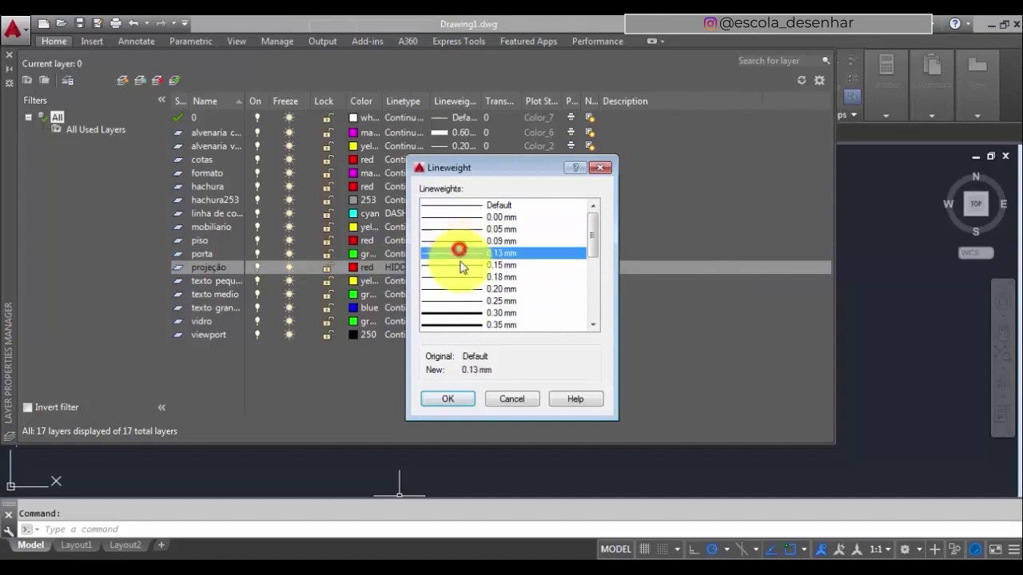
left_click(450, 400)
left_click(456, 284)
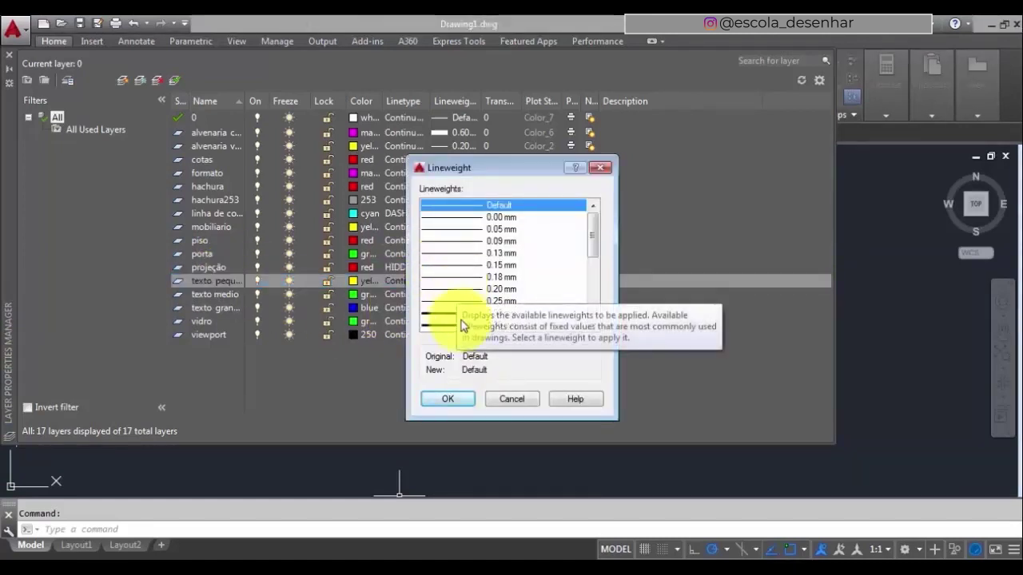
left_click(468, 288)
left_click(452, 399)
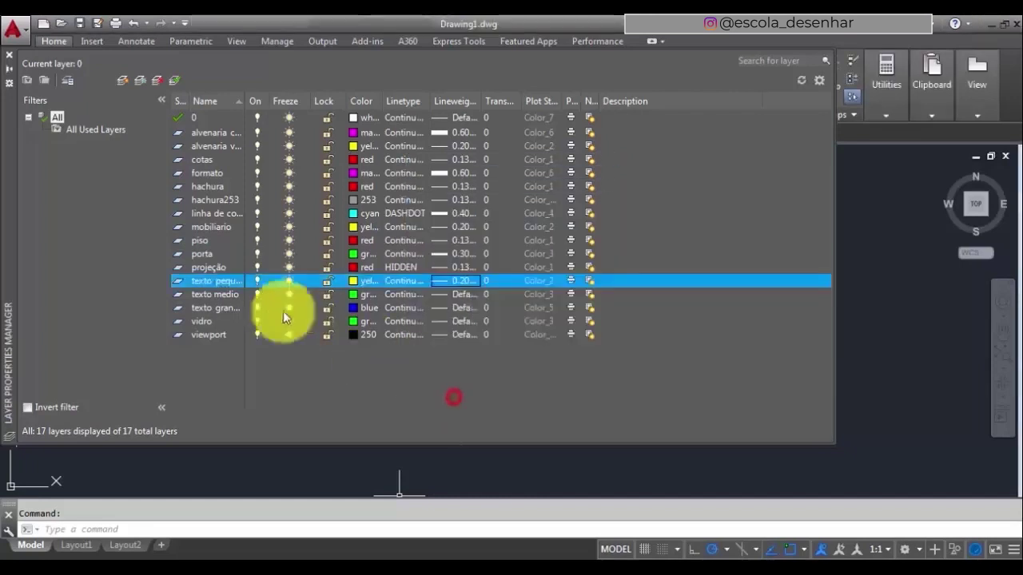
Set the "texto medio" layer's lineweight to 0.30 mm and the "texto grande" layer's to 0.50 mm
left_click(448, 294)
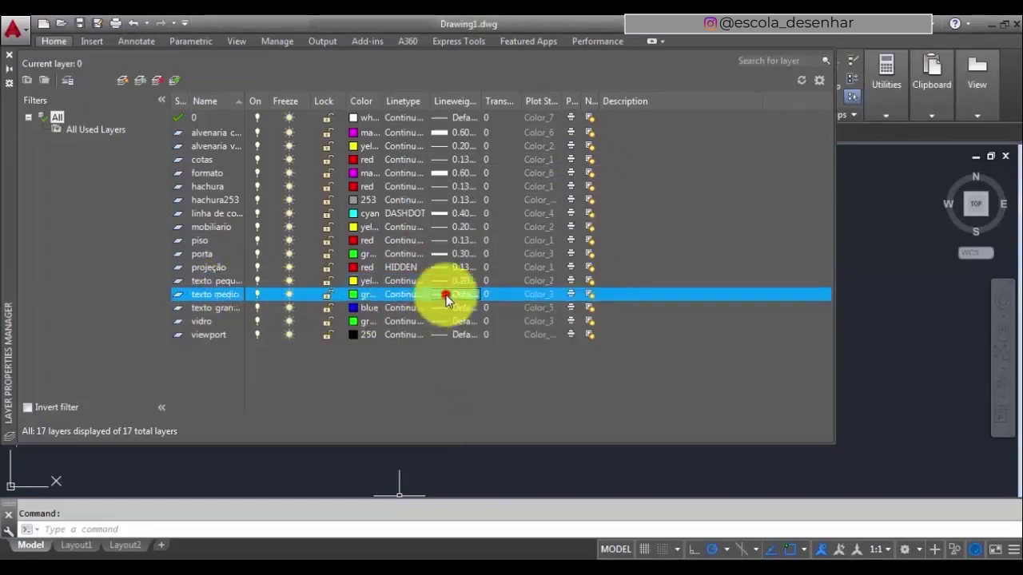
left_click(466, 313)
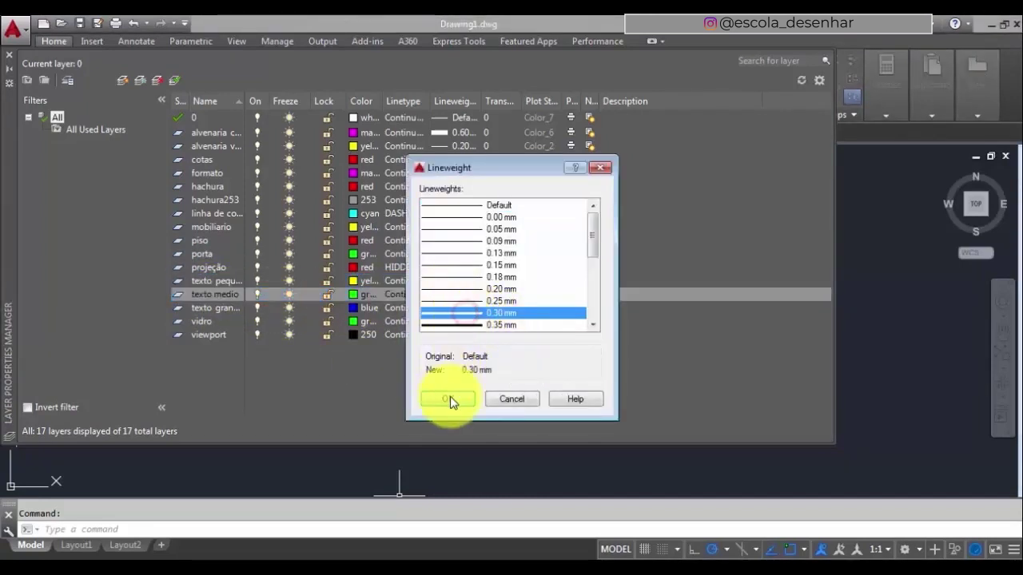
left_click(447, 399)
left_click(465, 313)
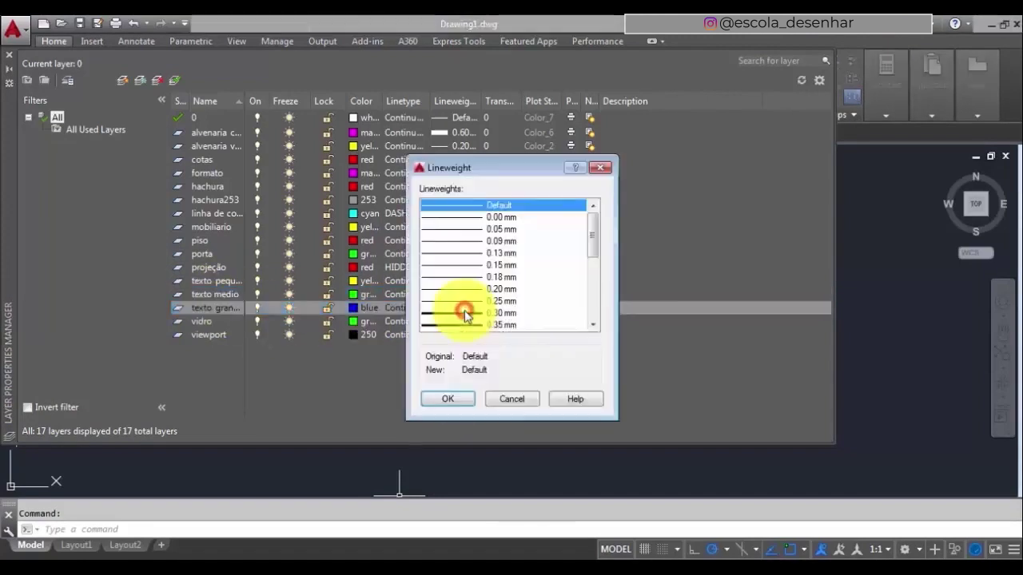
left_click_drag(589, 238, 592, 258)
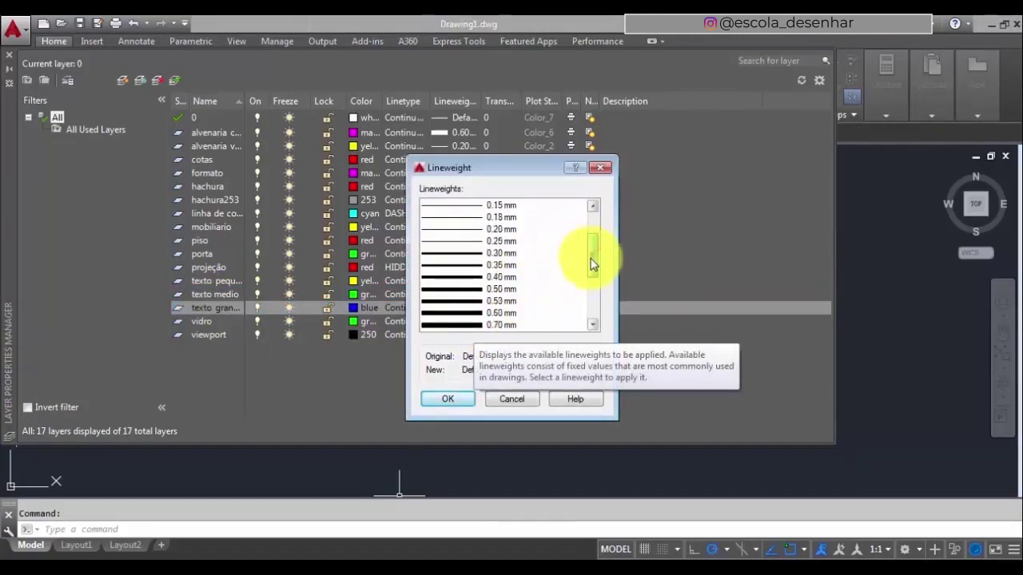
left_click(469, 289)
left_click(447, 401)
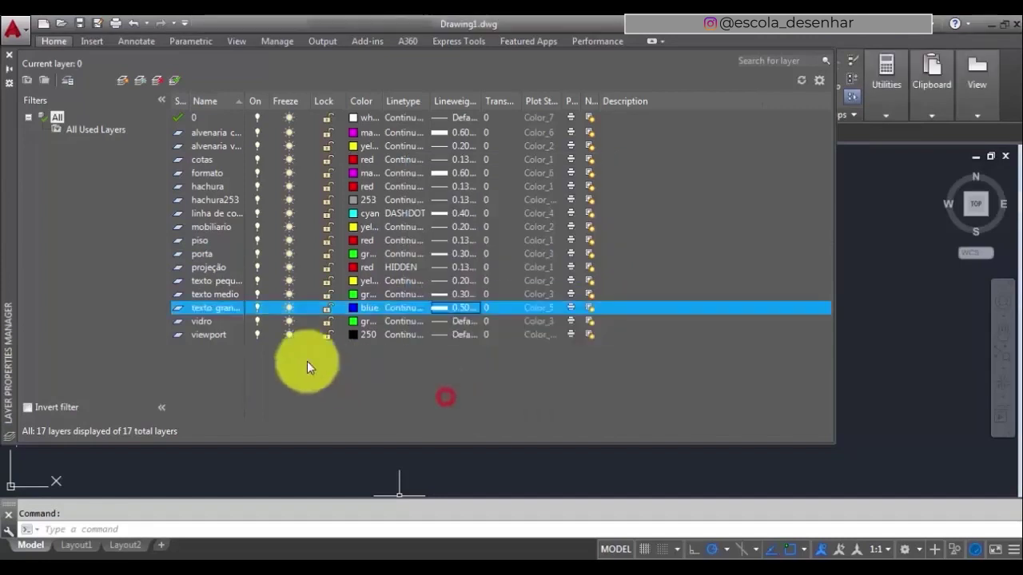
Assign a lineweight of 0.30 mm to the "vidro" layer
left_click(464, 322)
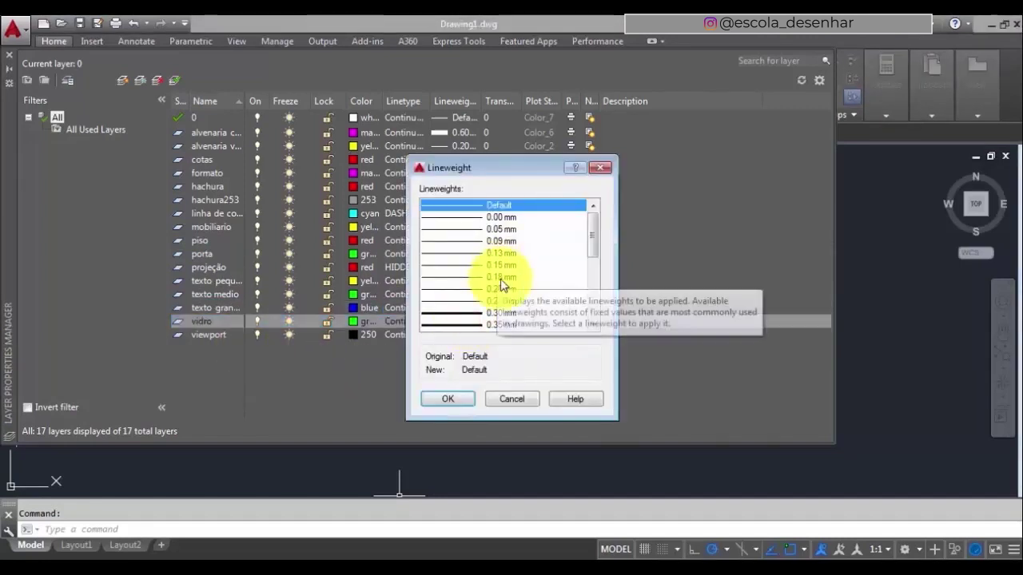
left_click(471, 312)
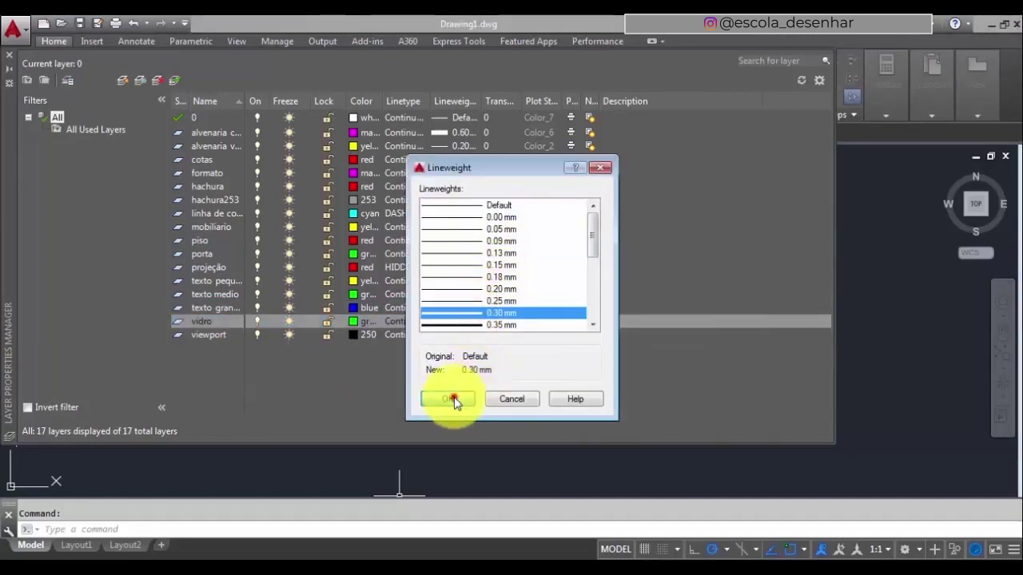
left_click(453, 399)
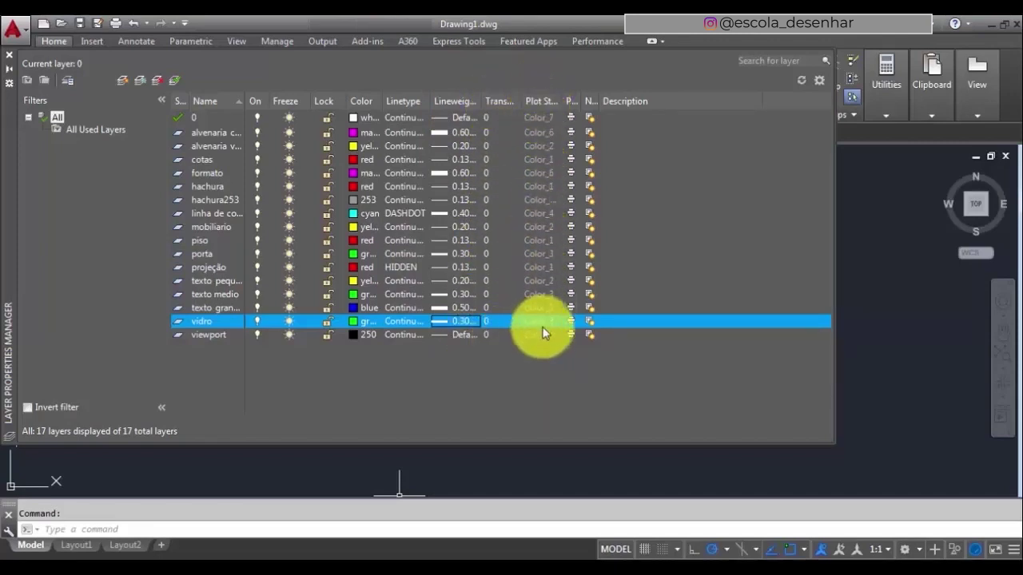
Turn off plotting for the "viewport" layer, then close the layer manager and check the list of layers
double_click(583, 101)
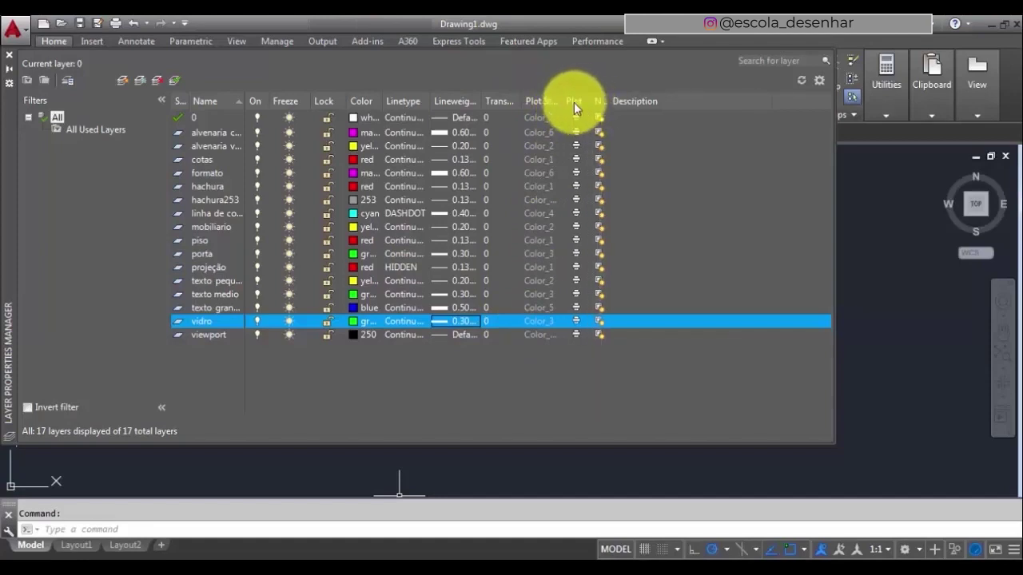
left_click(577, 335)
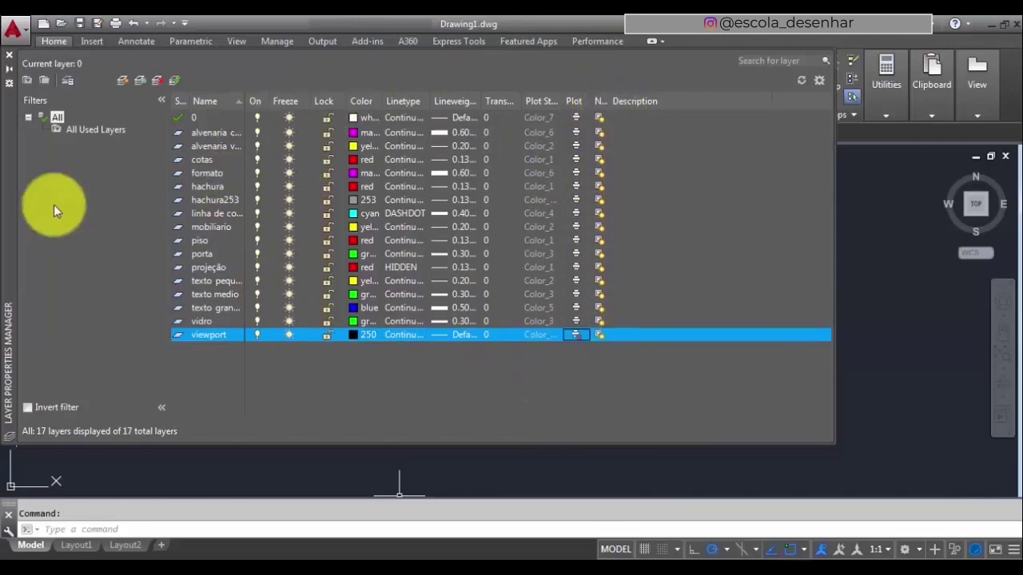
left_click(10, 55)
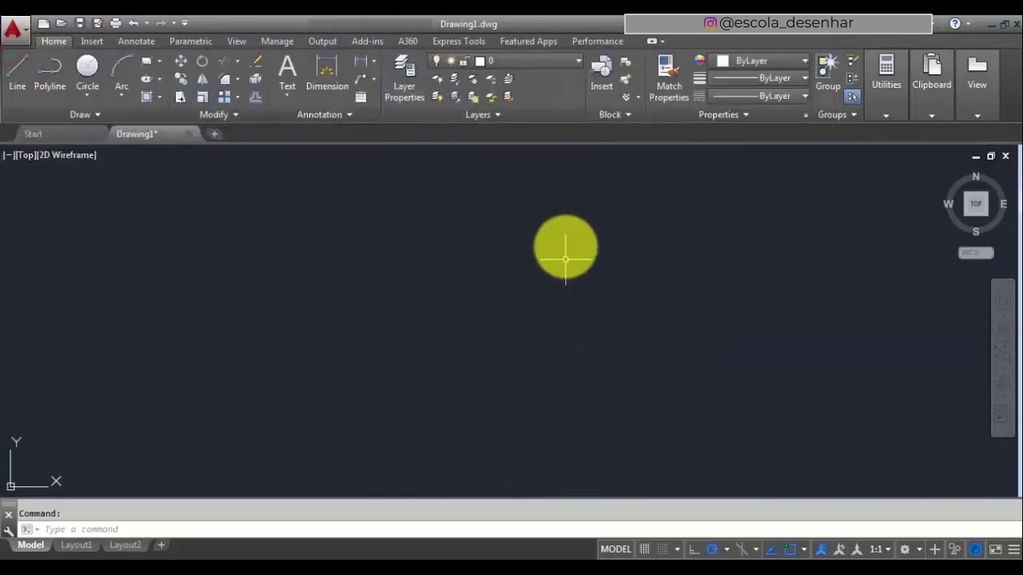
left_click(562, 57)
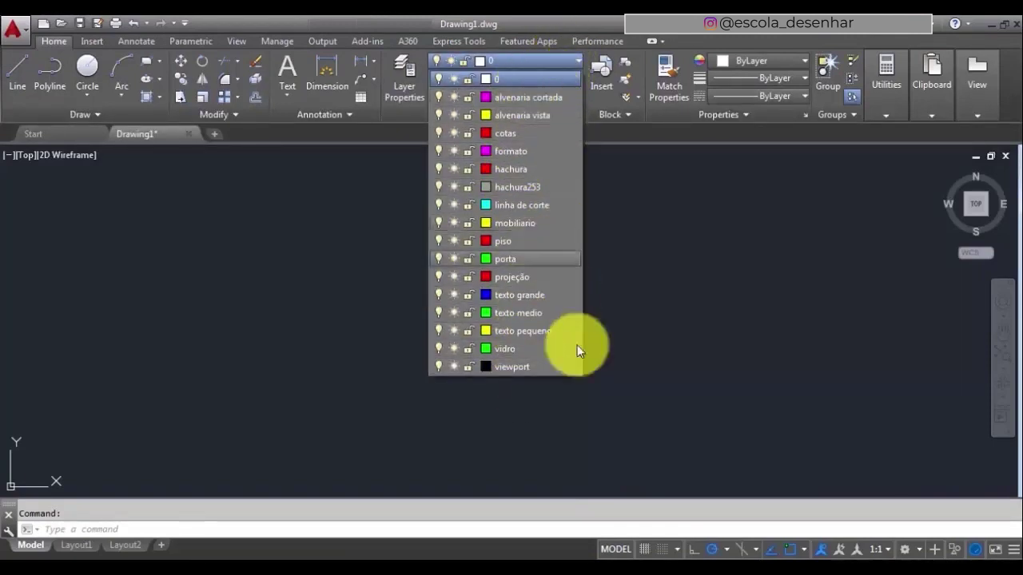
left_click(716, 324)
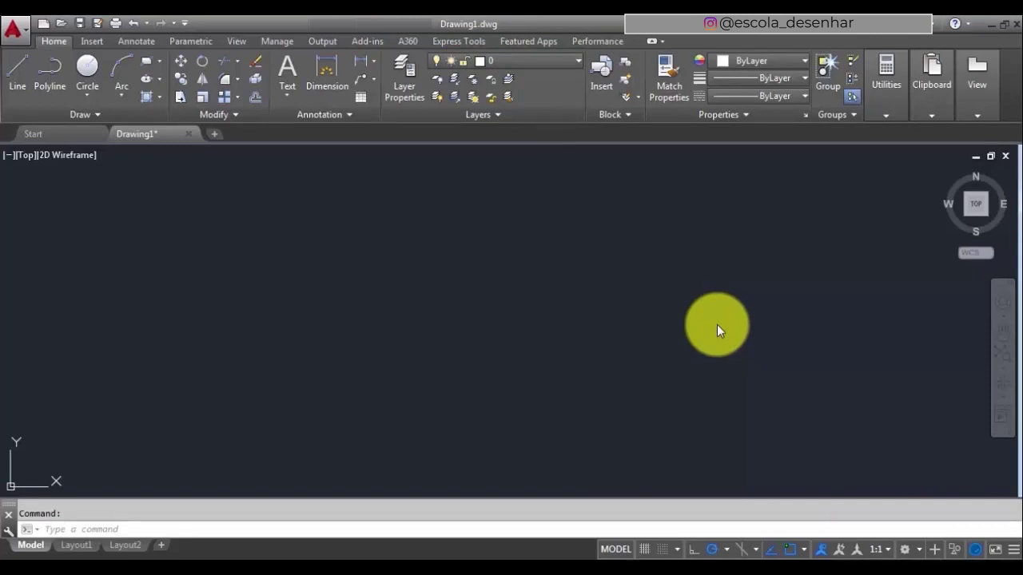
Save the drawing to the Desktop under the file name "banheiro" in AutoCAD 2013 Drawing format
left_click(16, 30)
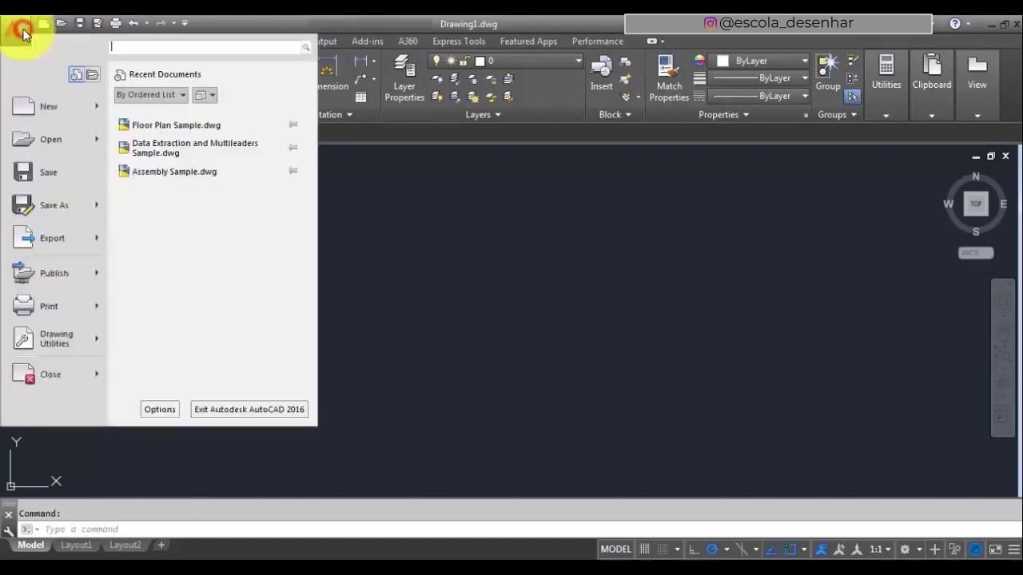
left_click(44, 170)
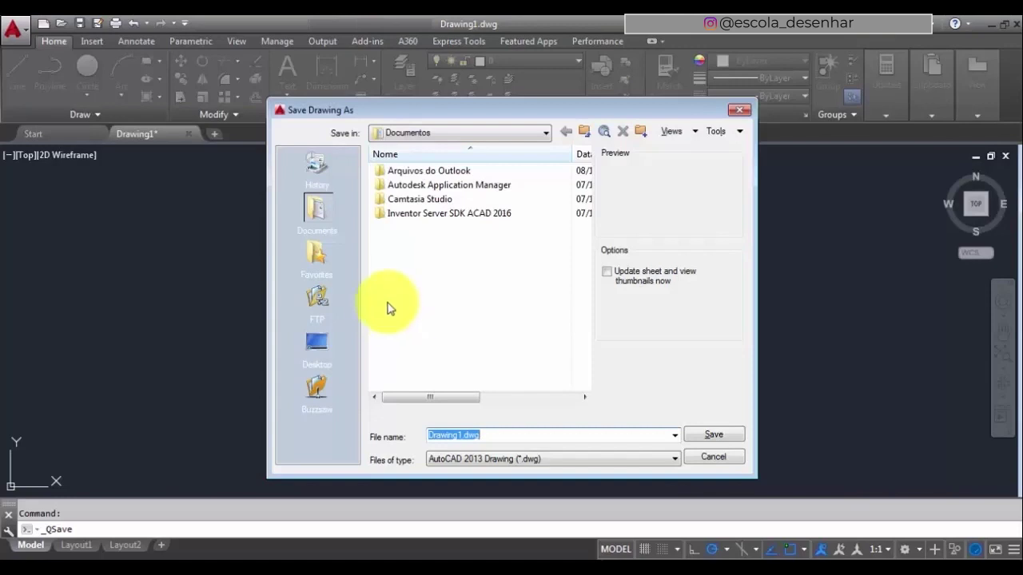
left_click(316, 341)
double_click(499, 434)
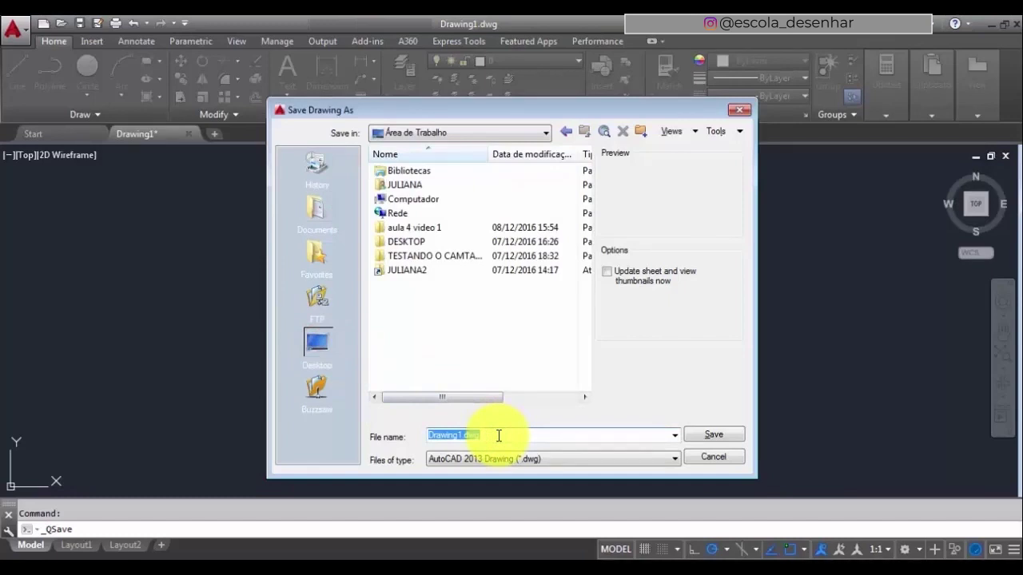
type("banheiro")
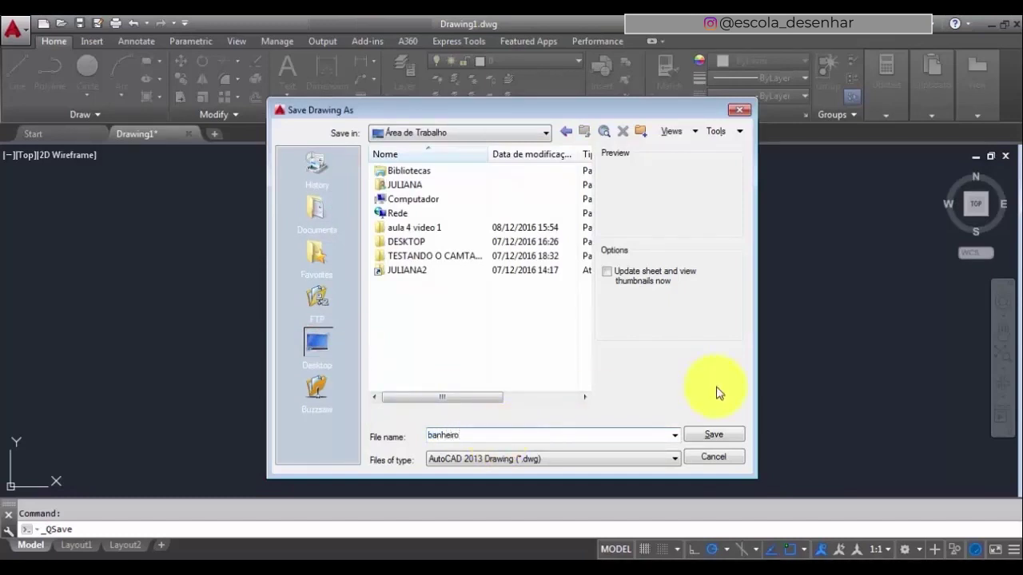
left_click(713, 434)
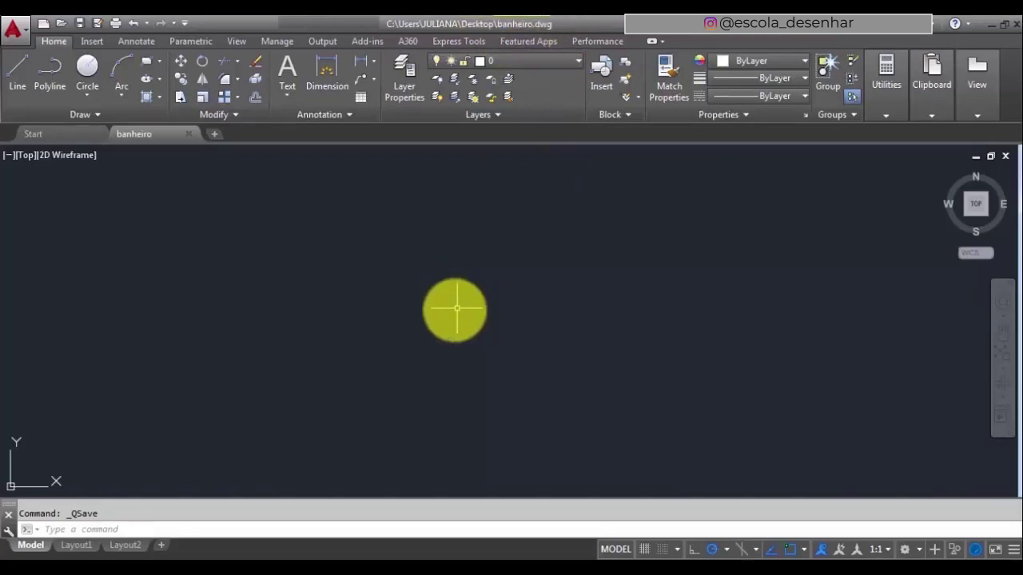
Save the "banheiro" drawing again under its existing name
left_click(28, 29)
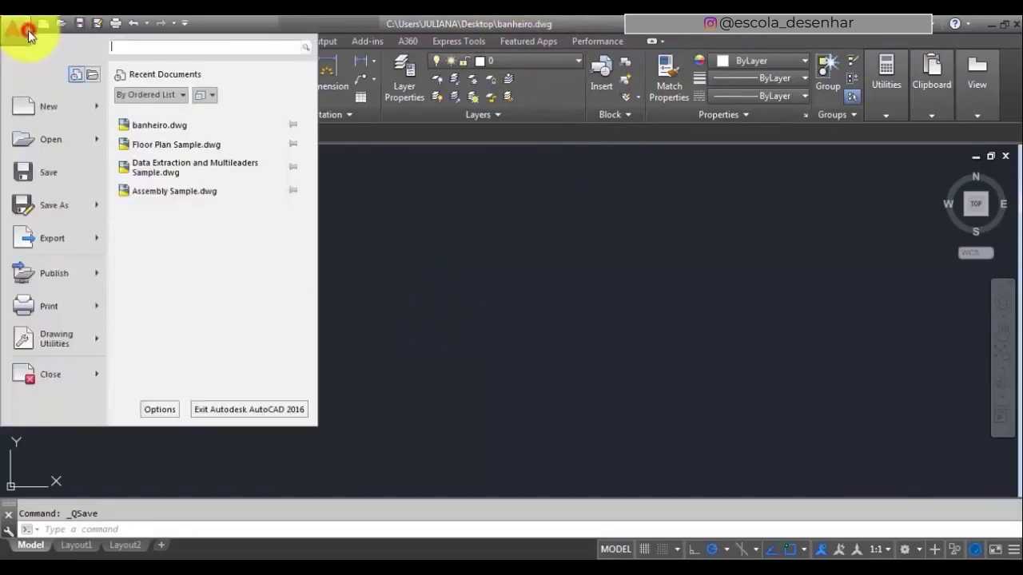
left_click(546, 234)
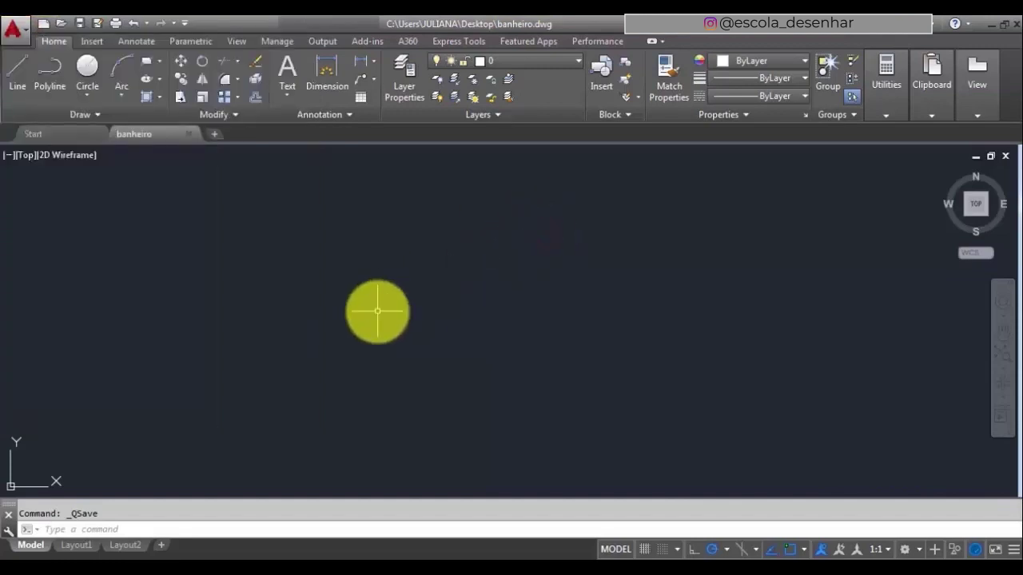
key("ctrl+s")
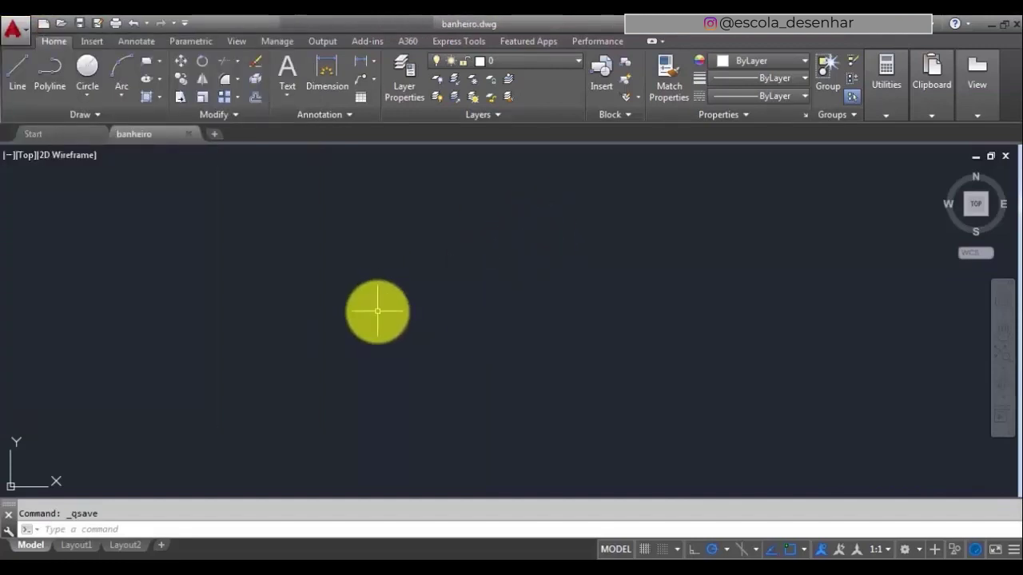